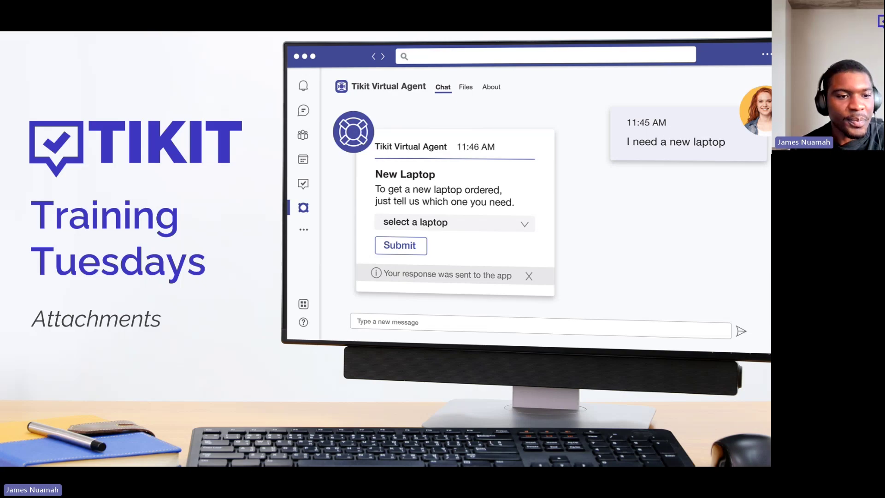
Step: Advance the slideshow from the Training Tuesdays Attachments title slide to the OUR AGENDA slide
key(Right)
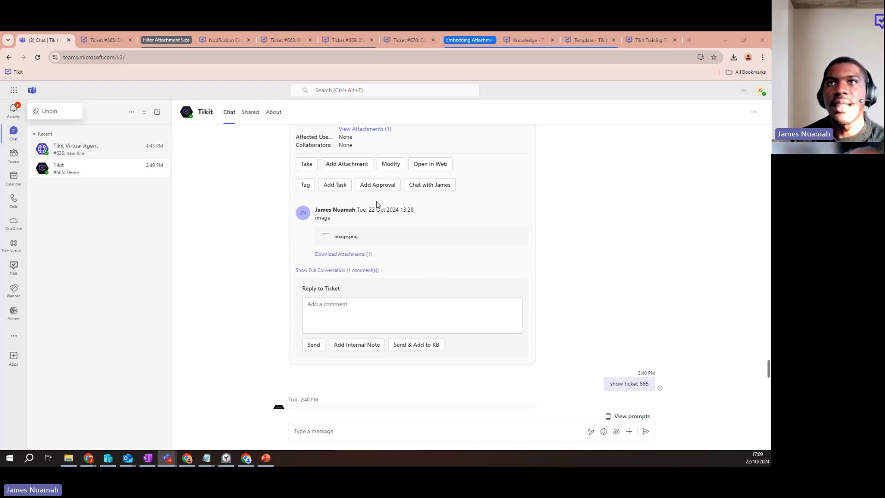
scroll(377, 205, up, 3)
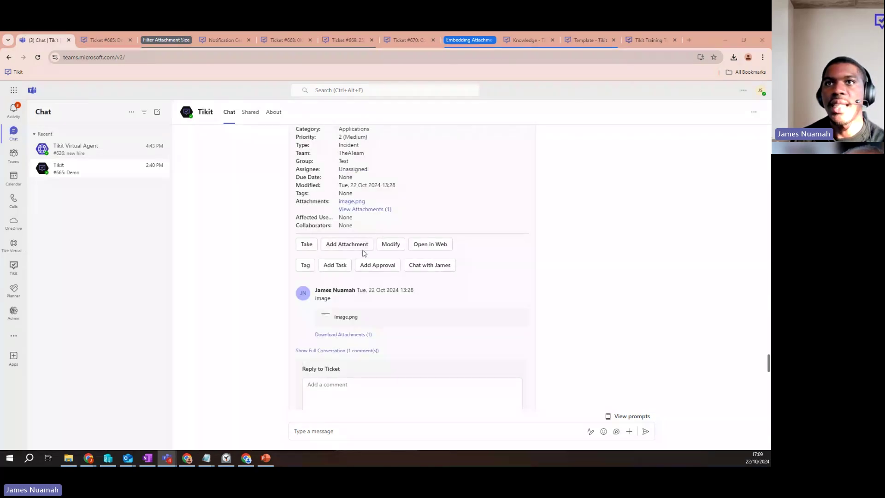
click(355, 244)
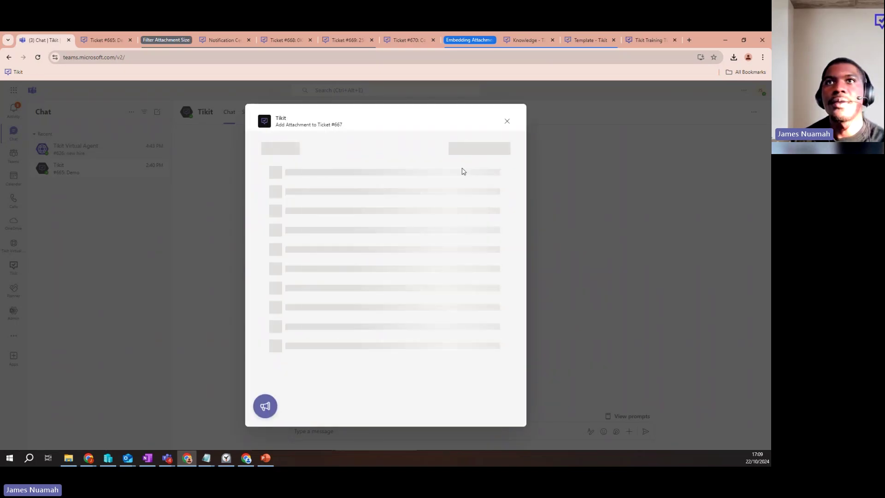
click(505, 126)
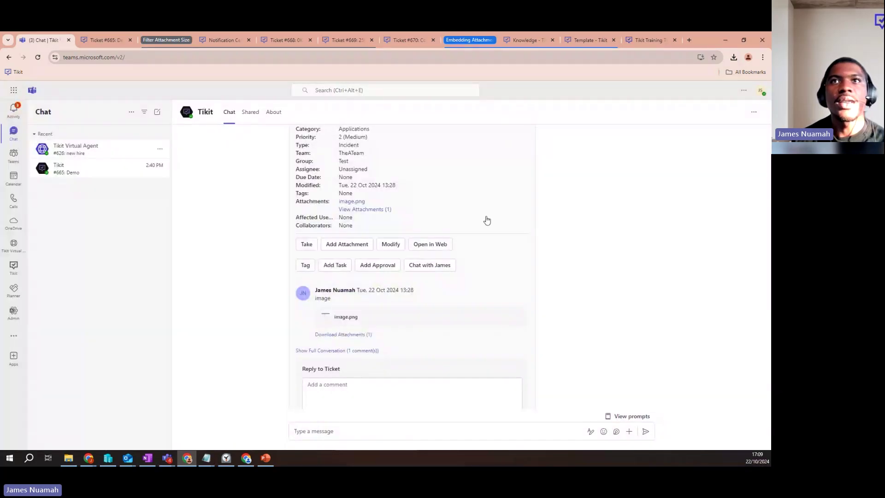
Step: Open the Tikit Virtual Agent chat and scroll to the My Requests card
click(95, 152)
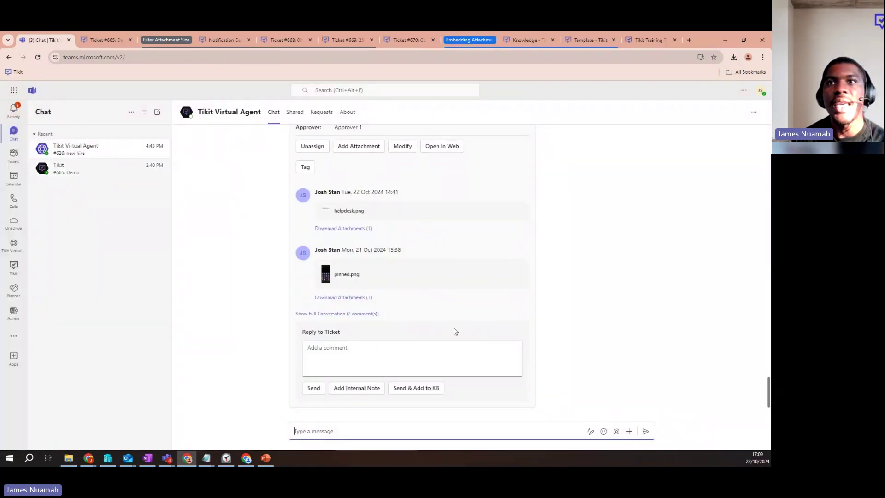
scroll(368, 218, up, 4)
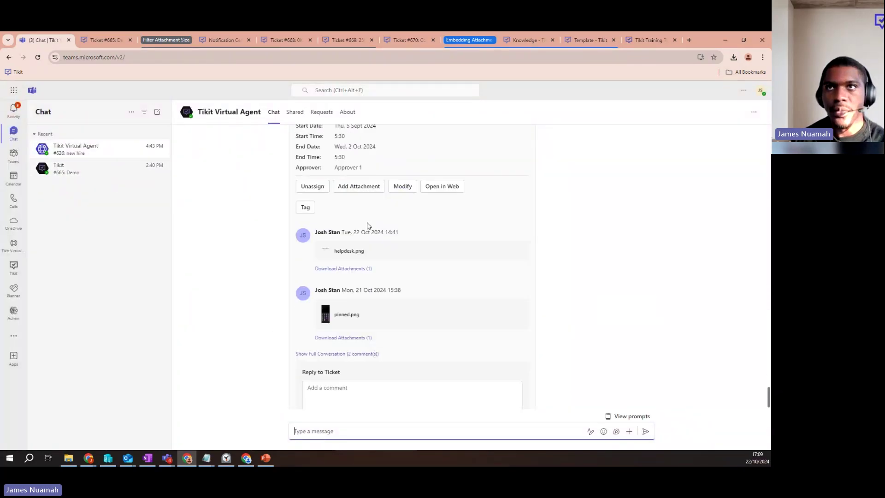
scroll(364, 258, up, 10)
scroll(355, 295, down, 10)
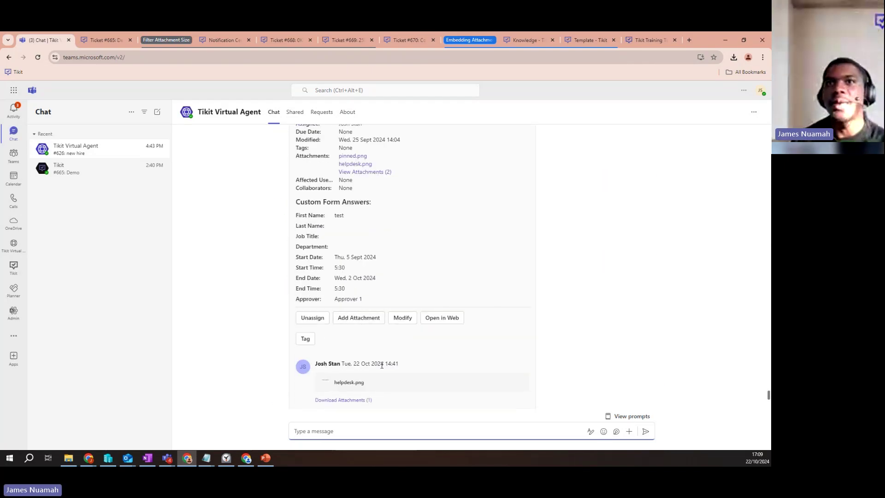
scroll(384, 363, down, 4)
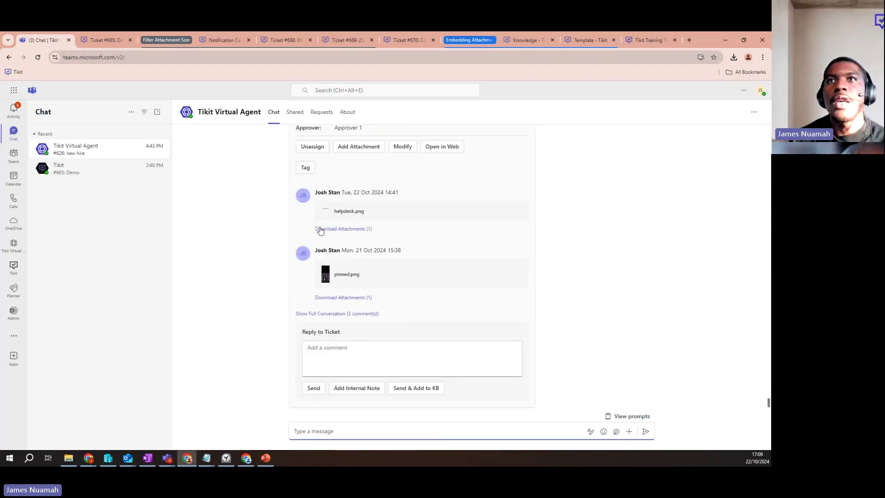
scroll(369, 200, up, 5)
scroll(371, 206, up, 15)
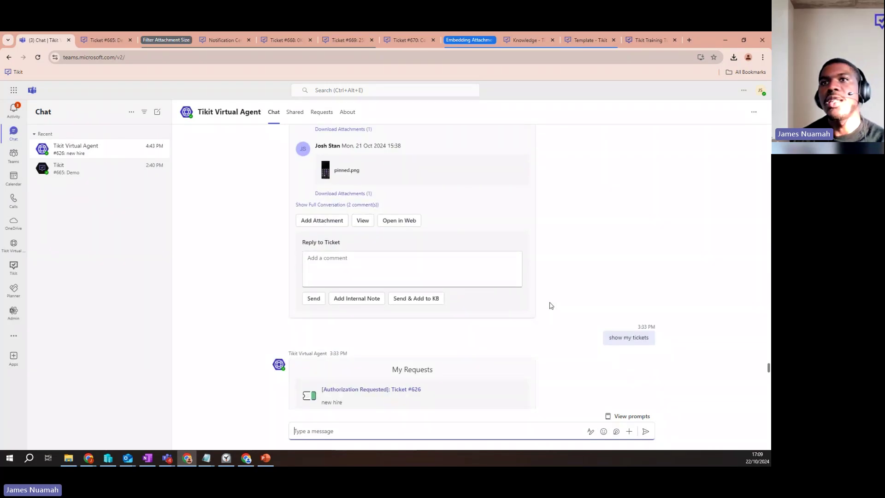
scroll(530, 302, down, 1)
Step: View ticket #626, the new hire request, and review its helpdesk.png and pinned.png comments
mouse_move(625, 304)
scroll(369, 280, down, 2)
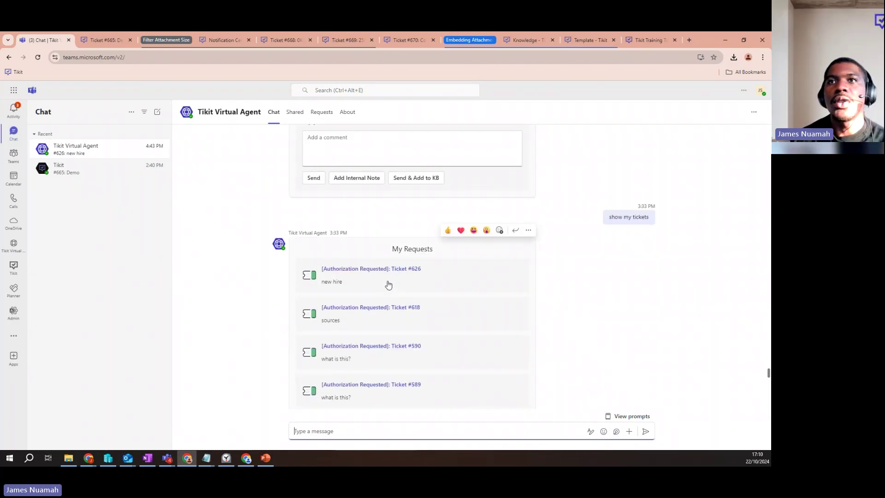
click(387, 284)
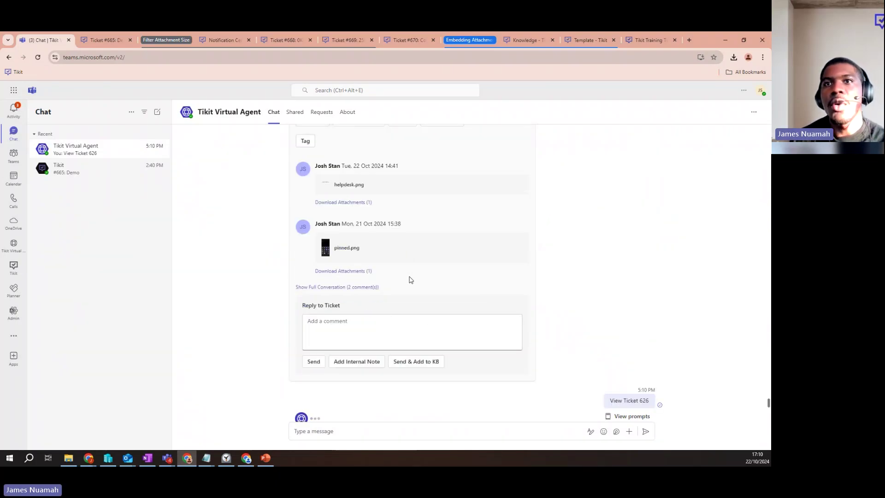
scroll(412, 288, down, 6)
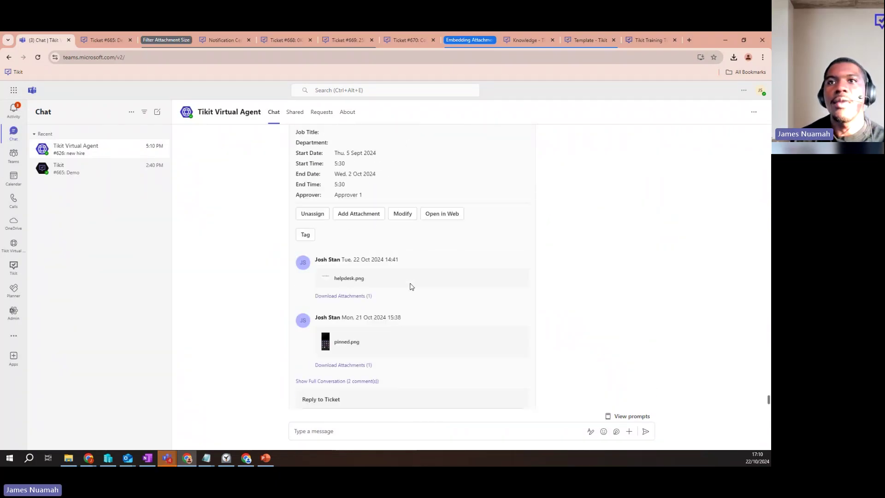
scroll(407, 282, up, 2)
scroll(408, 281, up, 1)
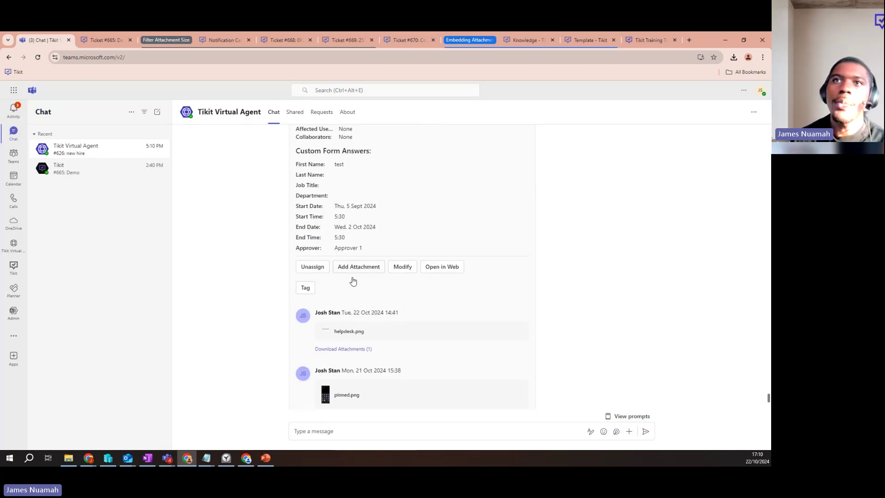
scroll(361, 272, down, 7)
scroll(361, 272, up, 7)
scroll(361, 274, up, 10)
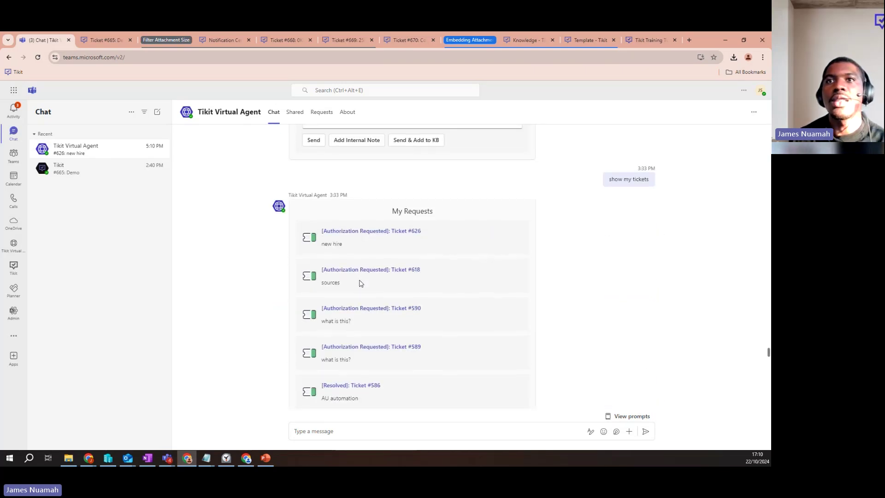
scroll(361, 282, down, 1)
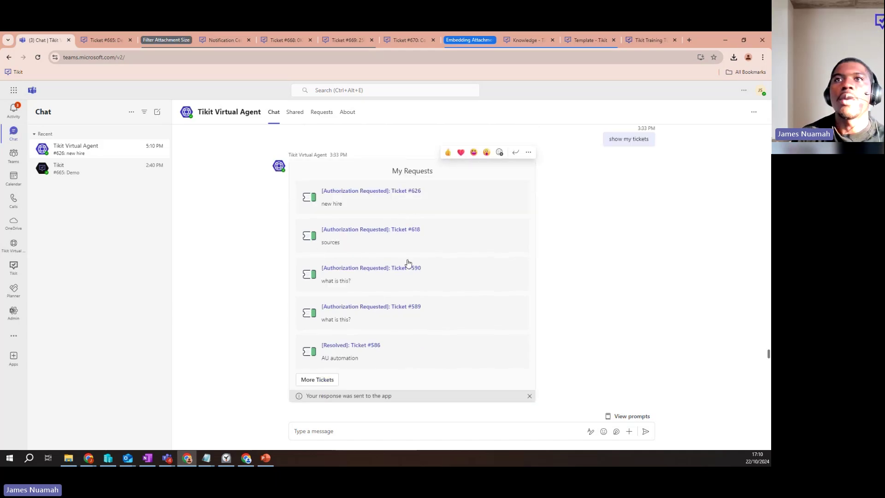
click(328, 380)
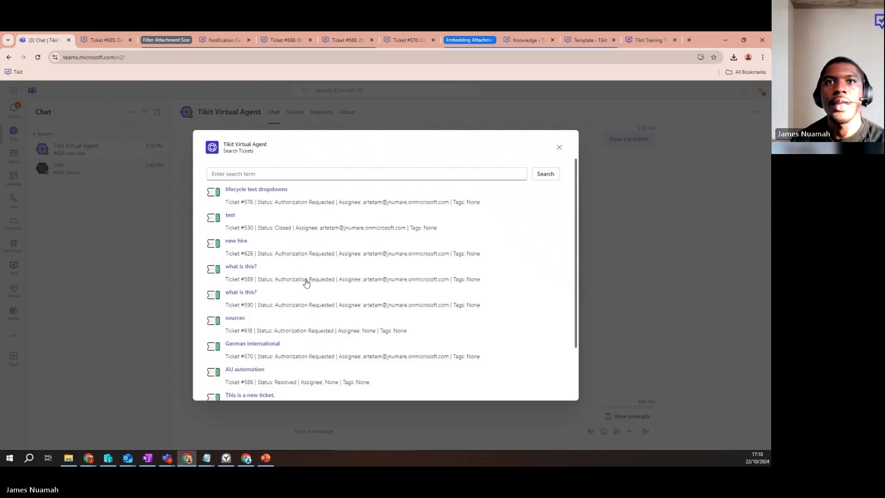
scroll(306, 282, down, 1)
scroll(306, 282, down, 1)
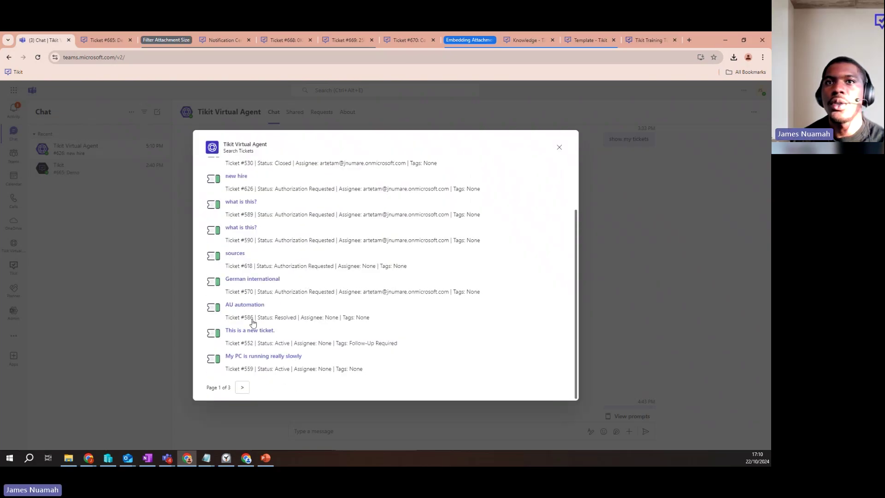
click(254, 335)
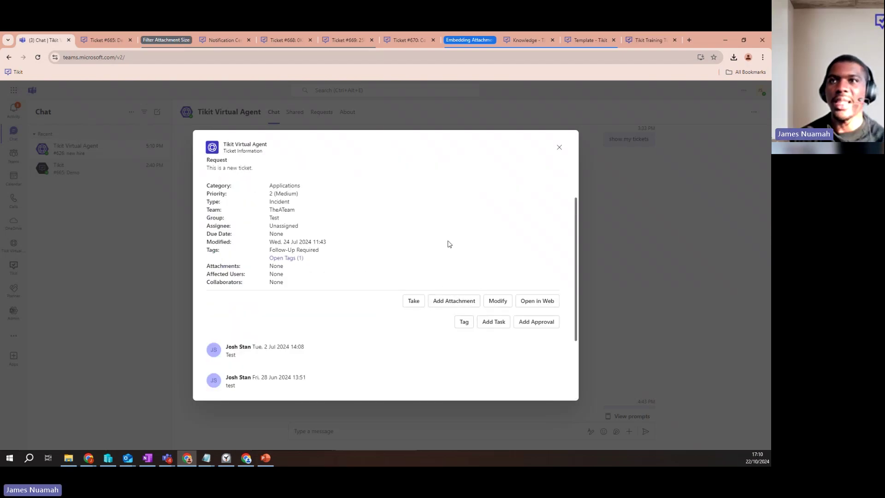
click(457, 301)
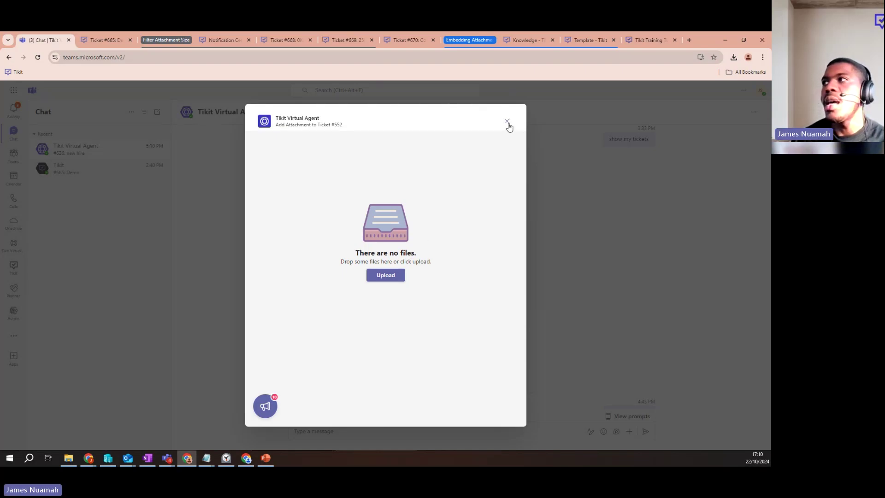
click(507, 122)
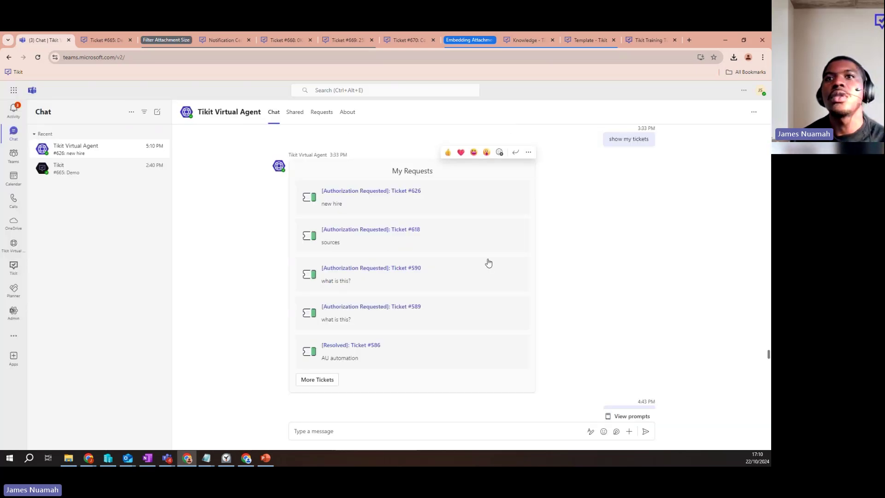
Step: Open and dismiss the empty Add Attachment dialog on ticket #626, leaving pinned.png as its only attachment
scroll(529, 241, up, 10)
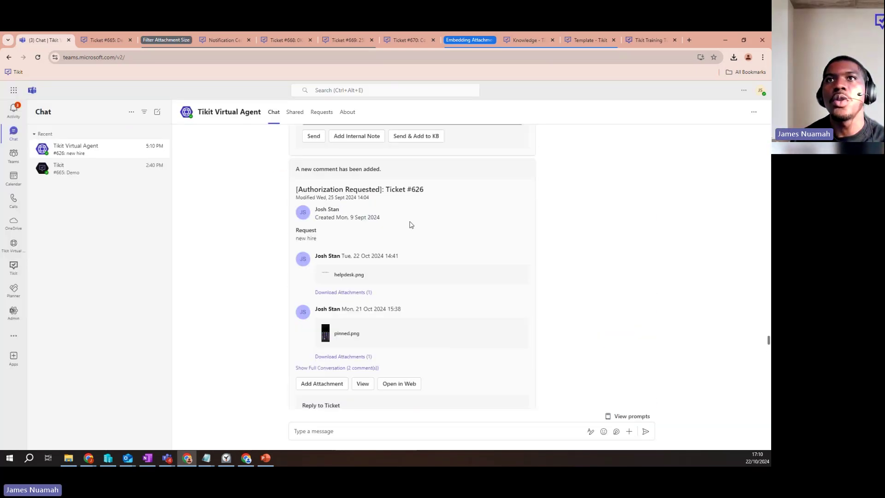
scroll(410, 225, up, 10)
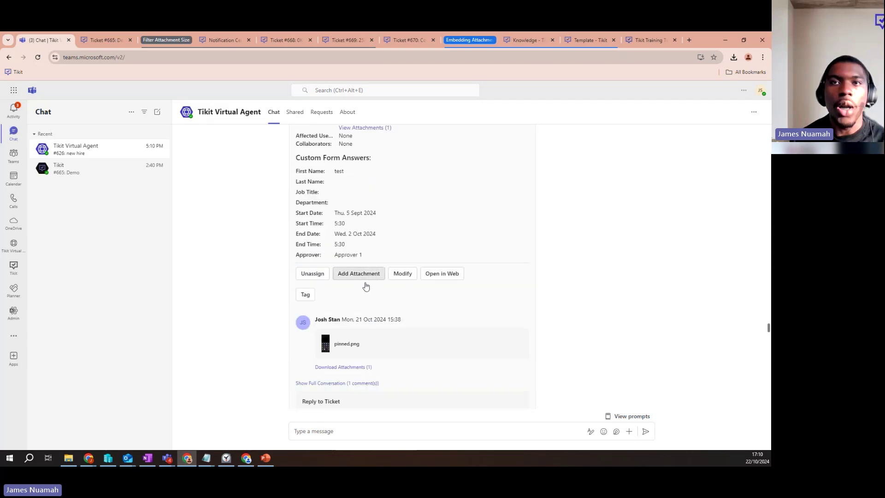
click(358, 273)
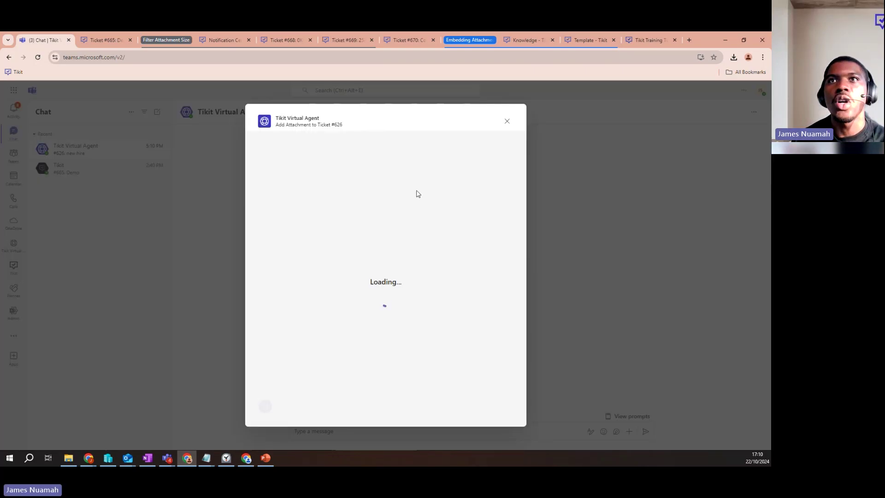
click(507, 124)
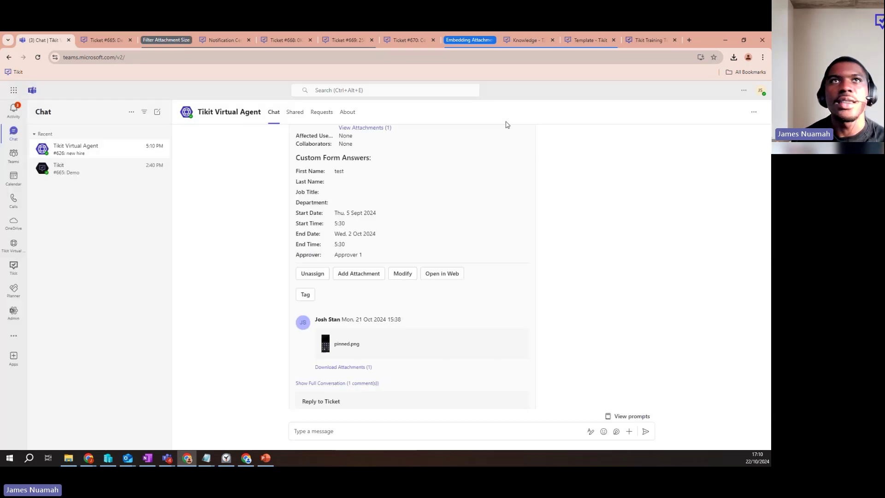
scroll(438, 205, up, 3)
scroll(445, 206, down, 3)
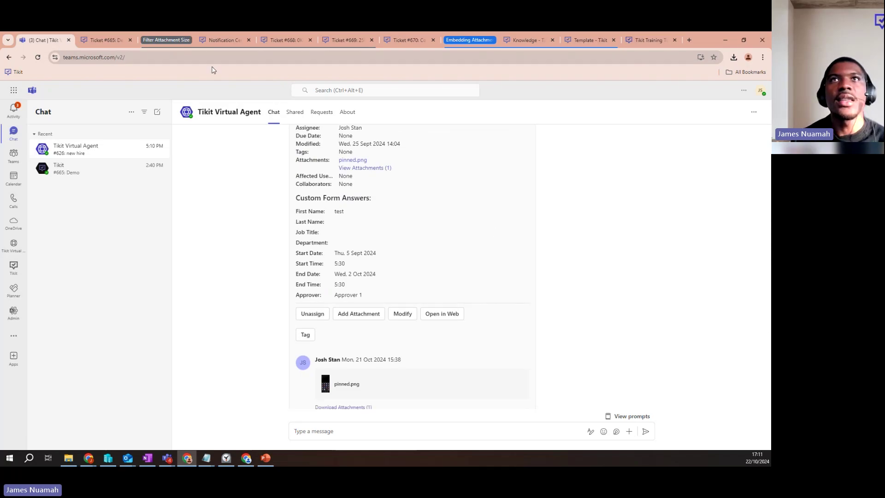
Step: Reload ticket #665's agent page and confirm its Attachments section lists no files
click(99, 43)
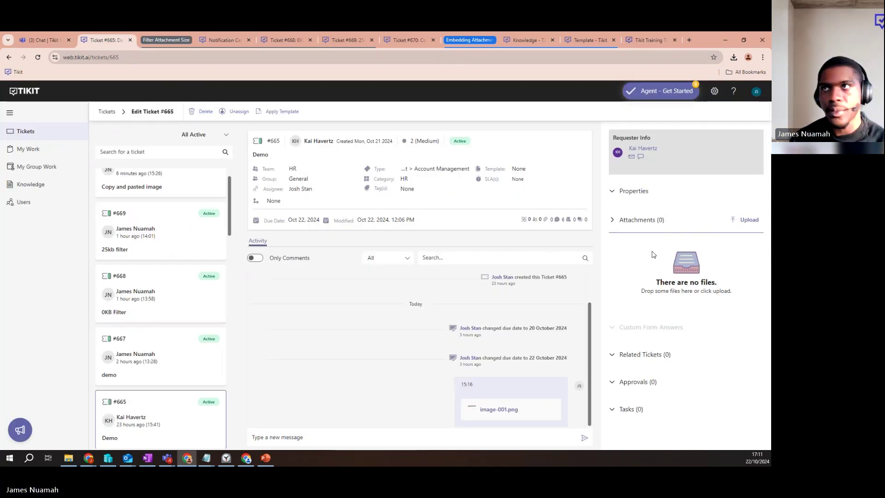
click(624, 224)
click(638, 223)
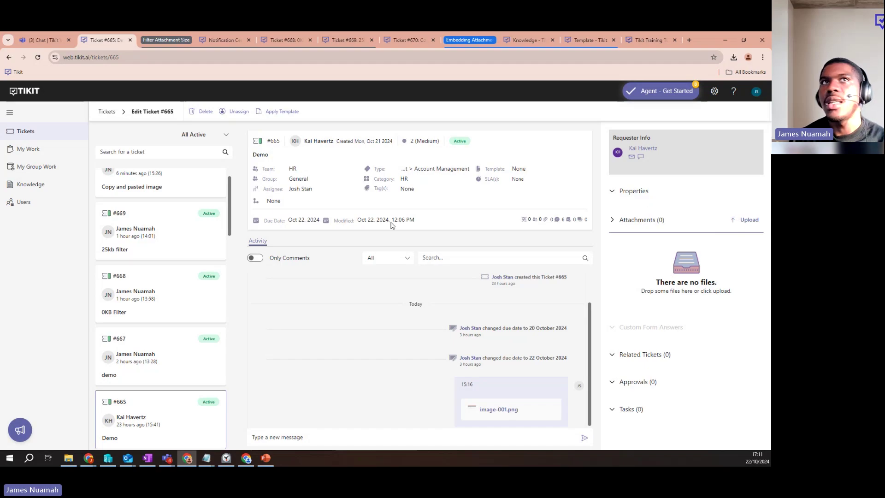
click(37, 57)
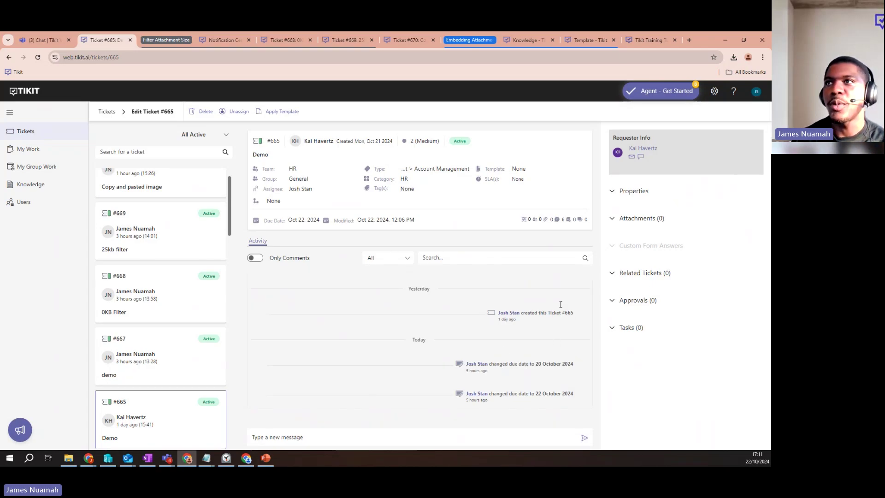
click(626, 219)
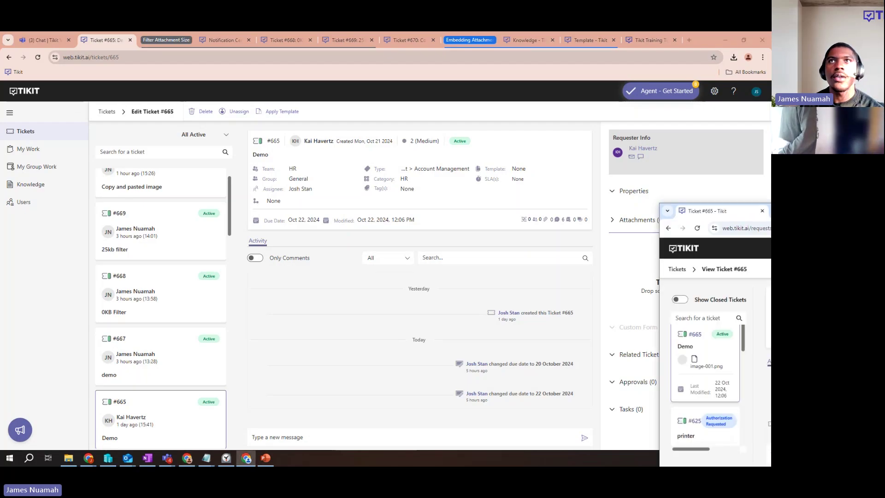
Step: Maximize the ticket #665 requester window and reload it to show Attachments (0)
drag(770, 199, 248, 106)
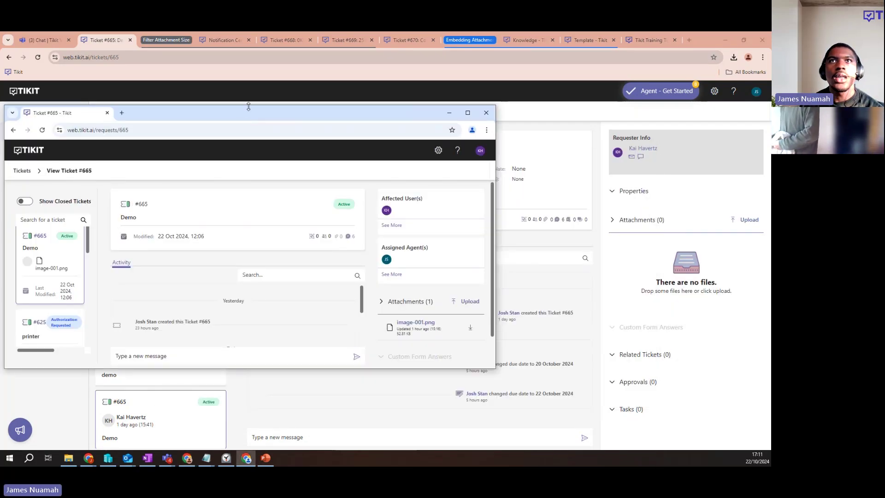
double_click(248, 106)
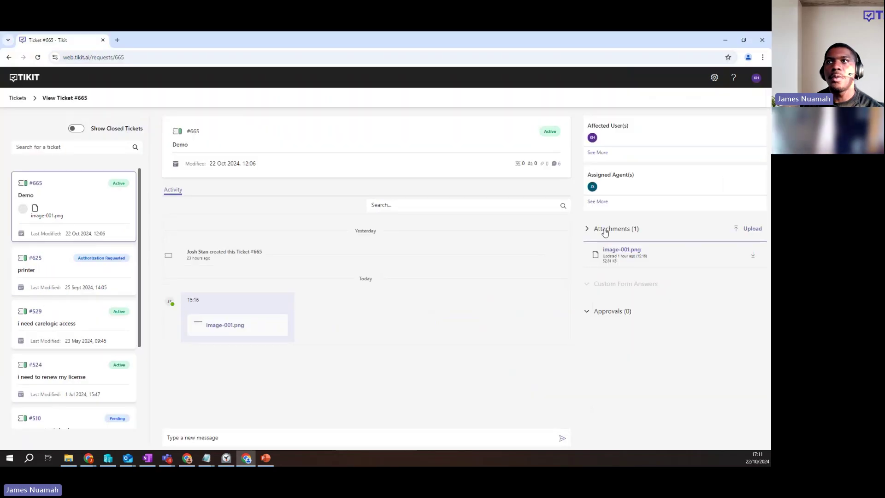
click(36, 58)
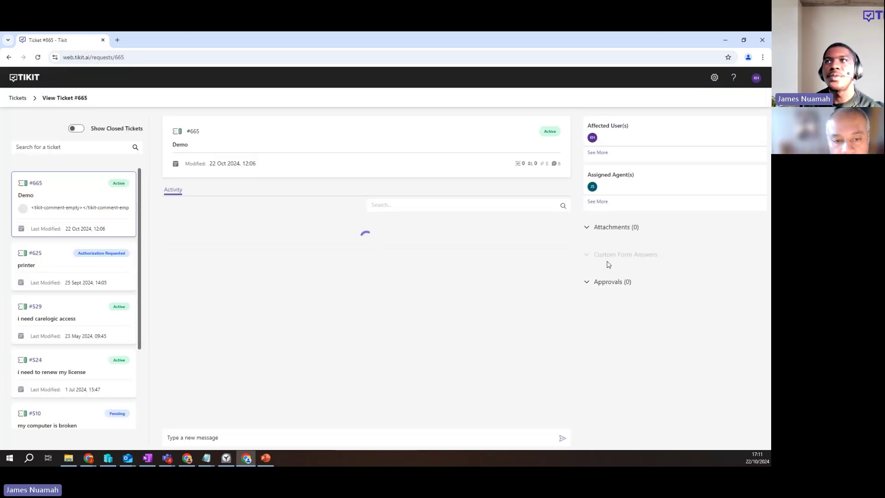
click(623, 228)
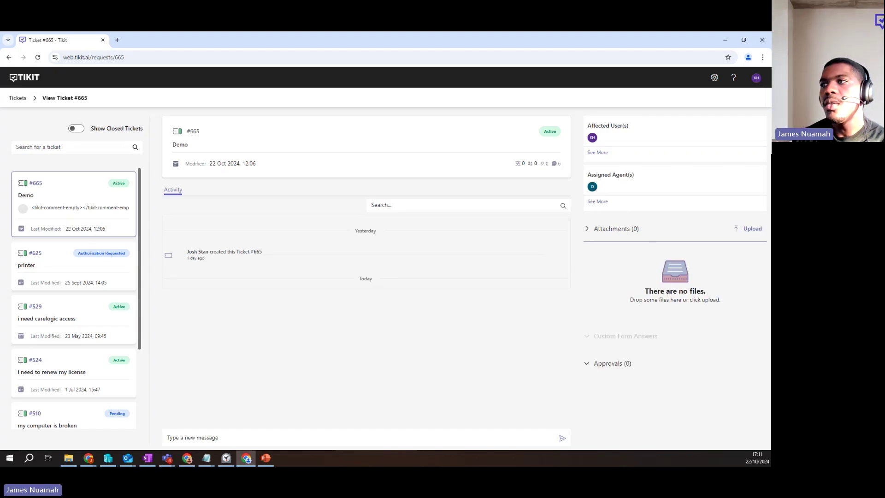
Step: Switch to the #670 Copy and pasted image email thread in Outlook
key(alt+Tab)
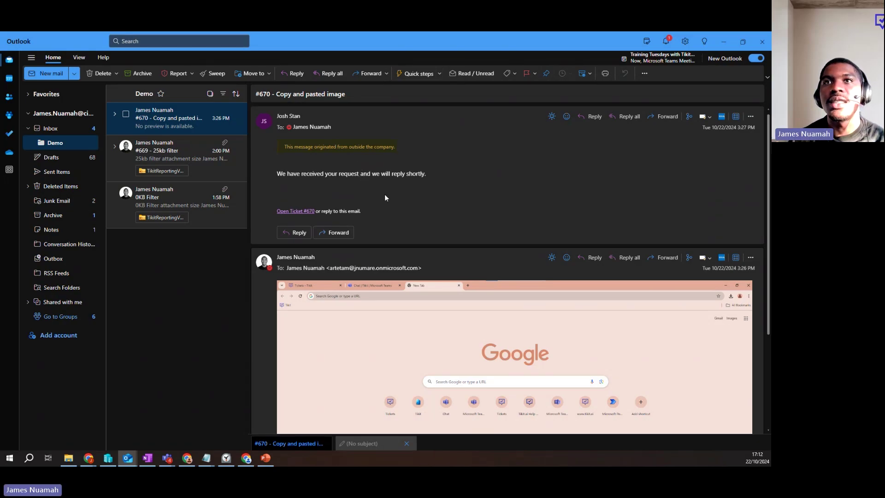
Step: Start a new email, look at the Attach file choices, then view the #670 email
click(45, 74)
click(163, 58)
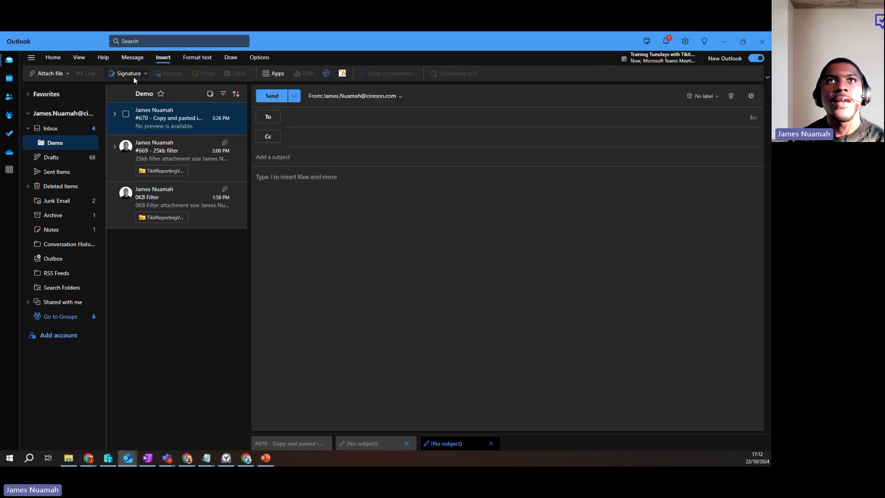
click(57, 74)
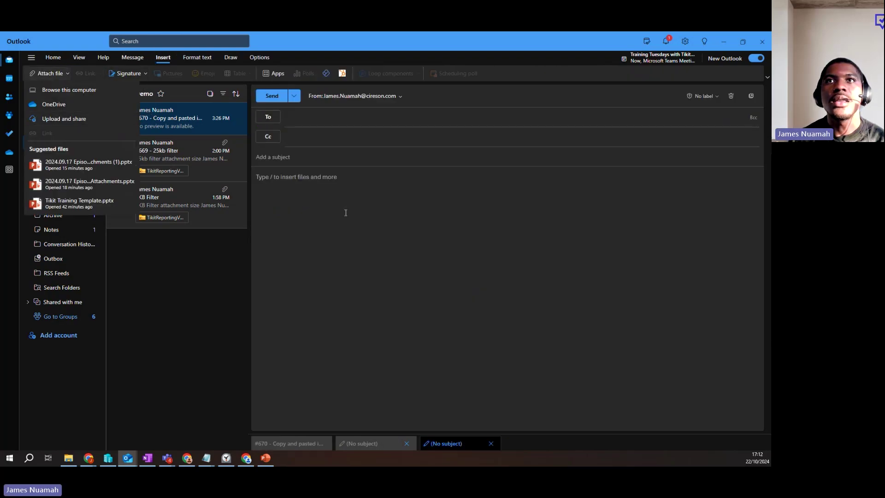
click(351, 229)
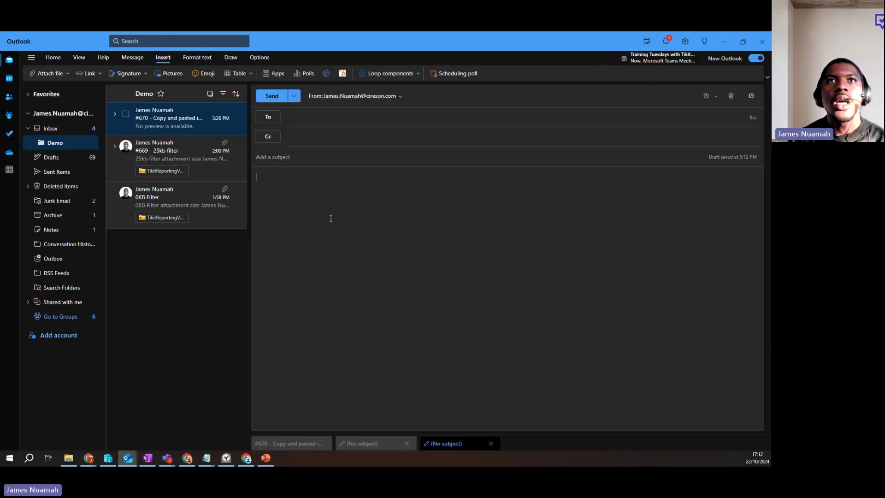
click(185, 122)
scroll(385, 238, down, 3)
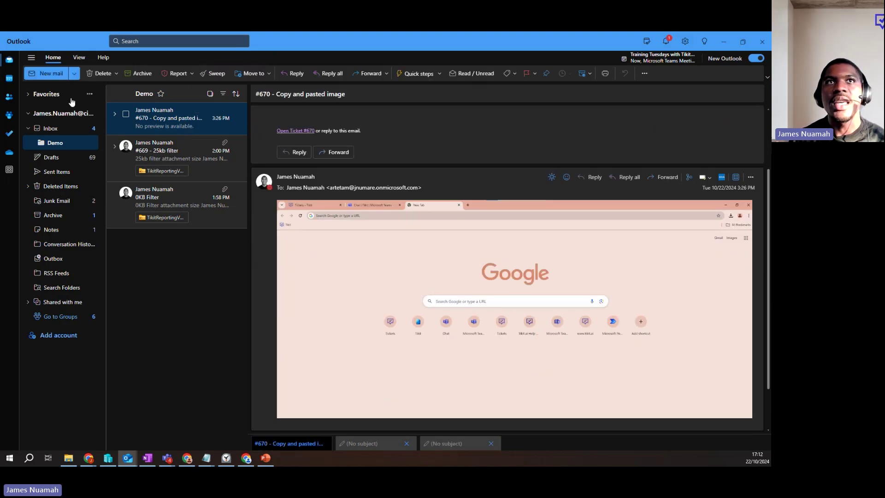
Step: Paste a snipped screen capture of the Outlook window into a new email draft
click(58, 75)
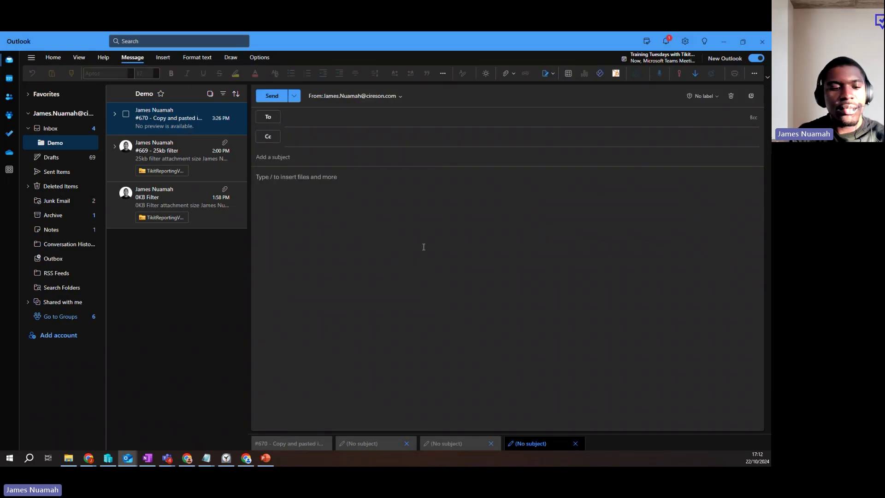
key(super+shift+s)
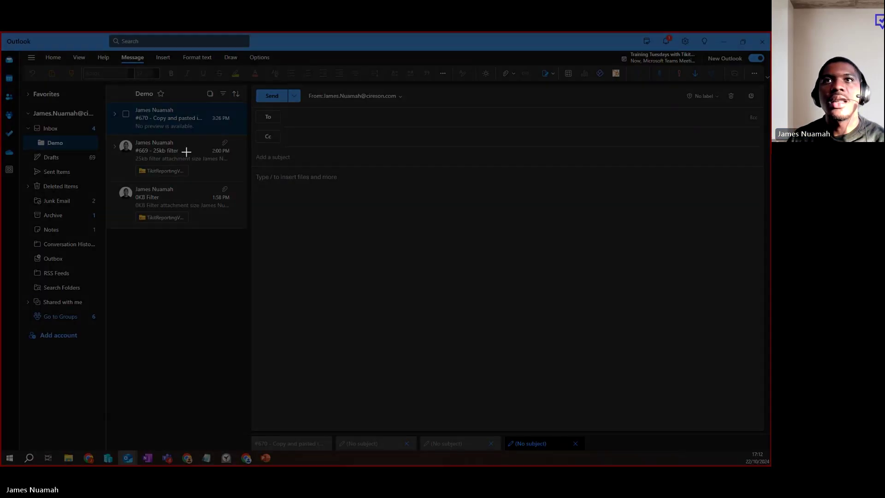
drag(152, 132, 508, 365)
click(308, 183)
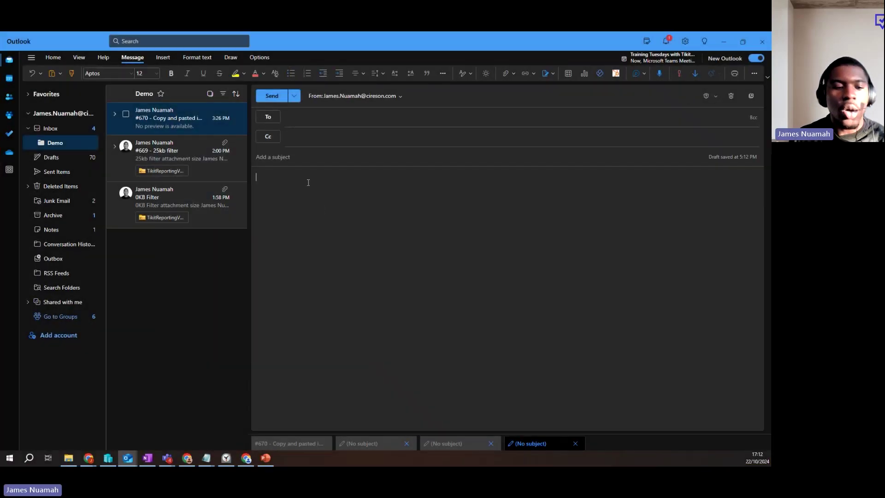
key(ctrl+v)
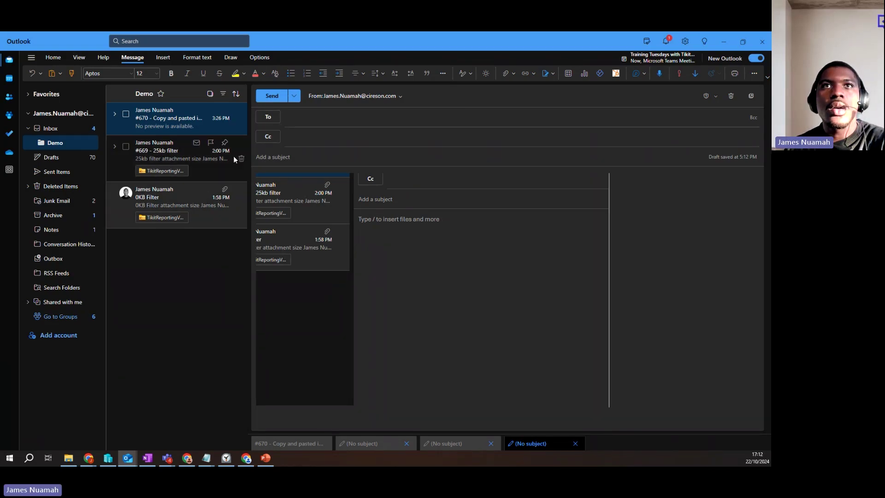
Step: Review the #670 email's embedded screenshot, then return to Tikit ticket #665 in Chrome
click(170, 117)
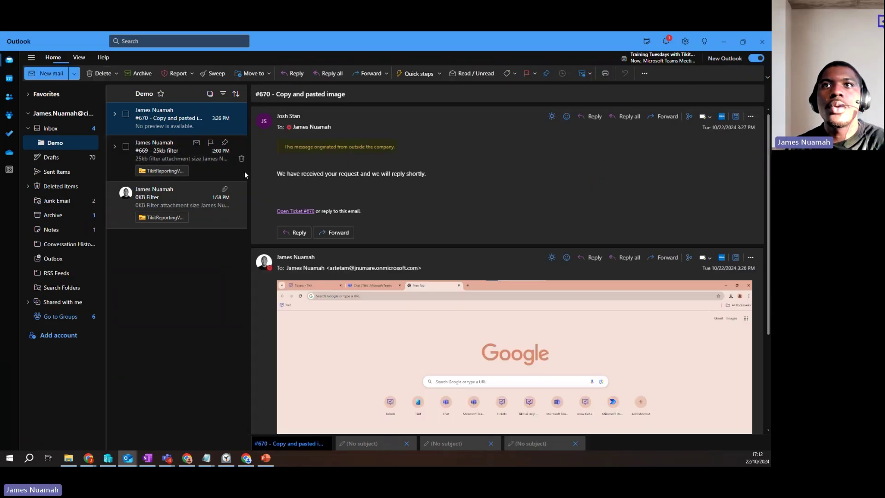
scroll(422, 260, down, 2)
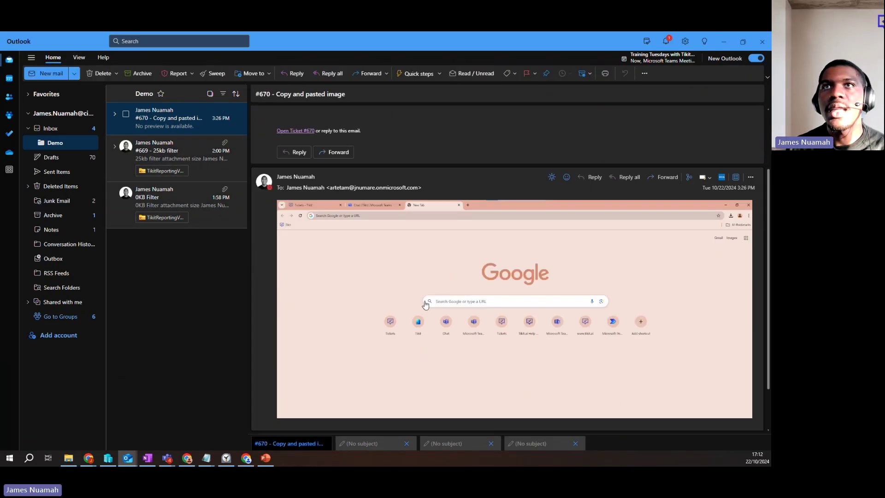
scroll(424, 304, up, 2)
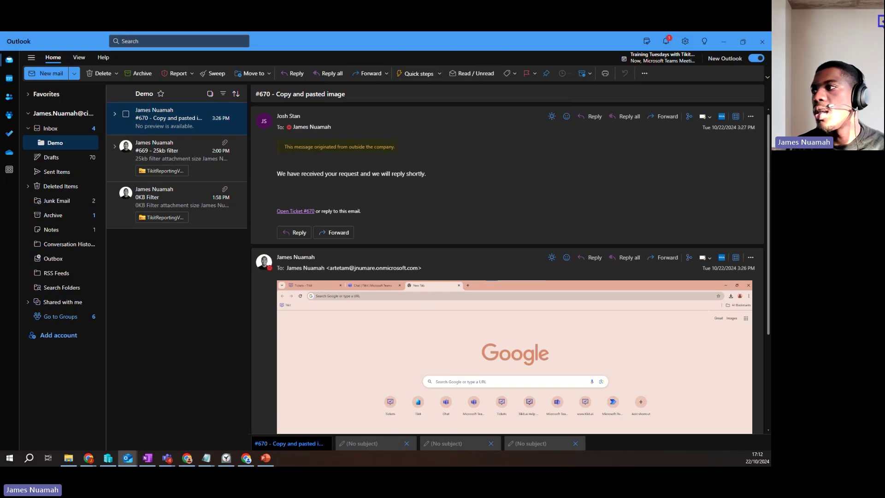
key(alt+Tab)
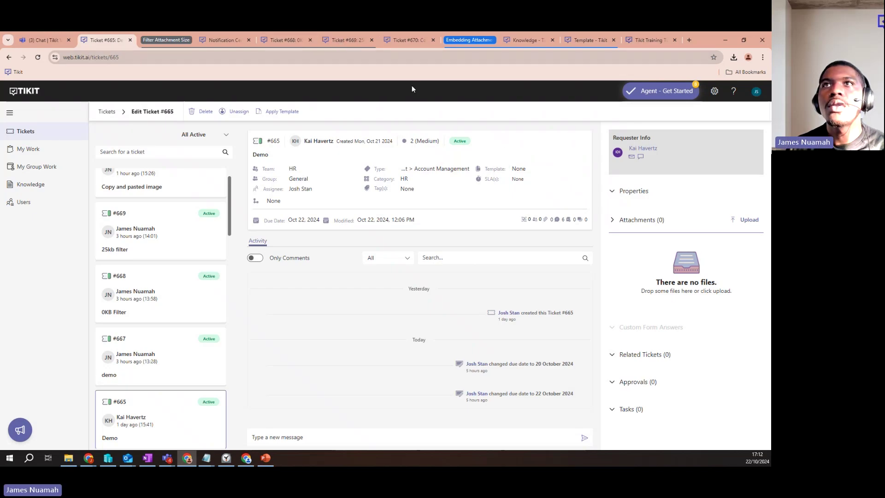
Step: Duplicate the ticket #665 tab and change its address to web.tikit.ai/tickets/670
right_click(112, 43)
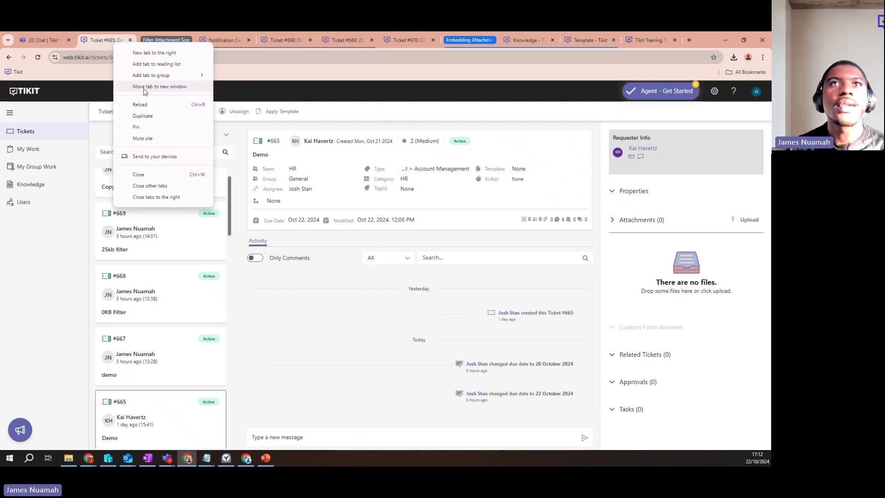
click(138, 115)
click(126, 58)
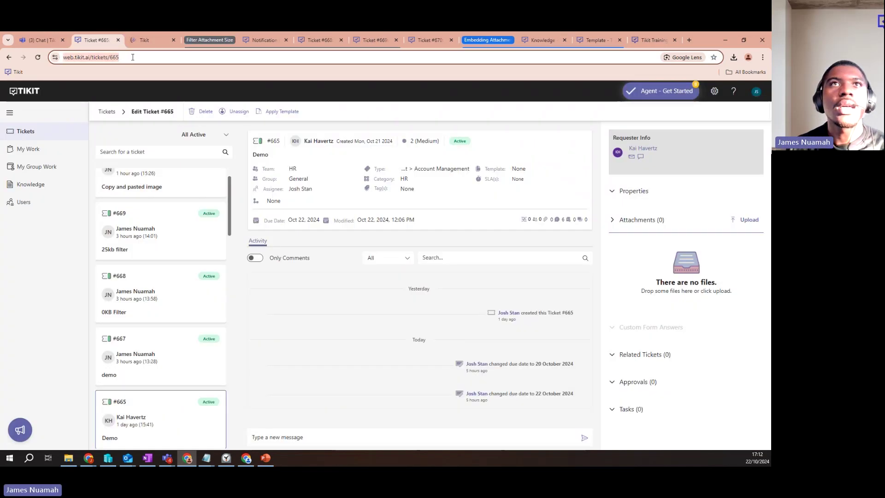
key(BackSpace)
key(BackSpace)
text(7)
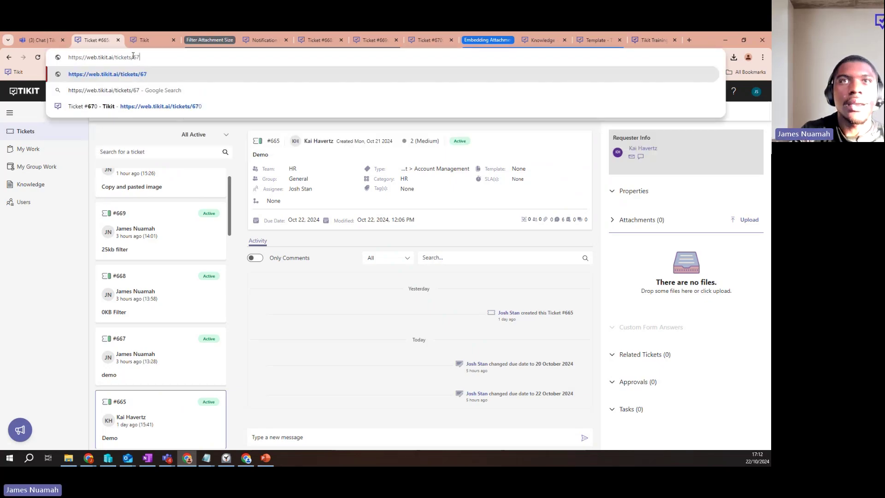
text(0)
key(Return)
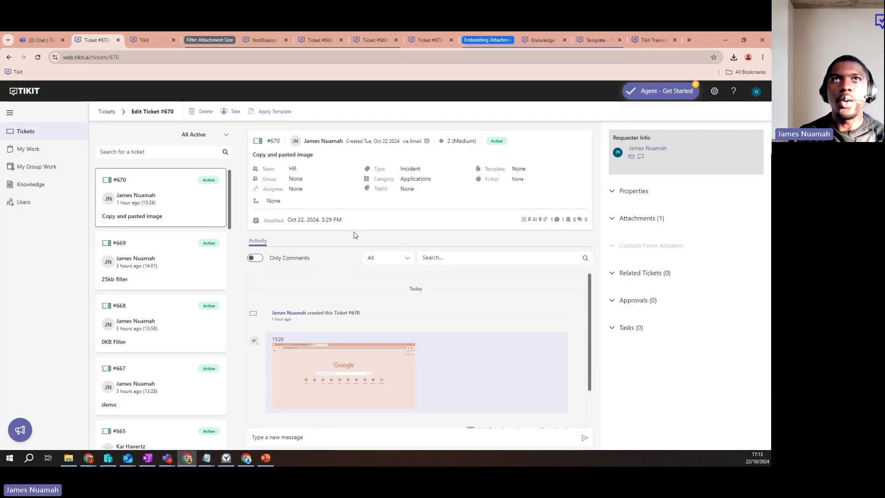
Step: Send a reply on ticket #670 with the pasted image-001.png, raising Attachments to 2
click(318, 436)
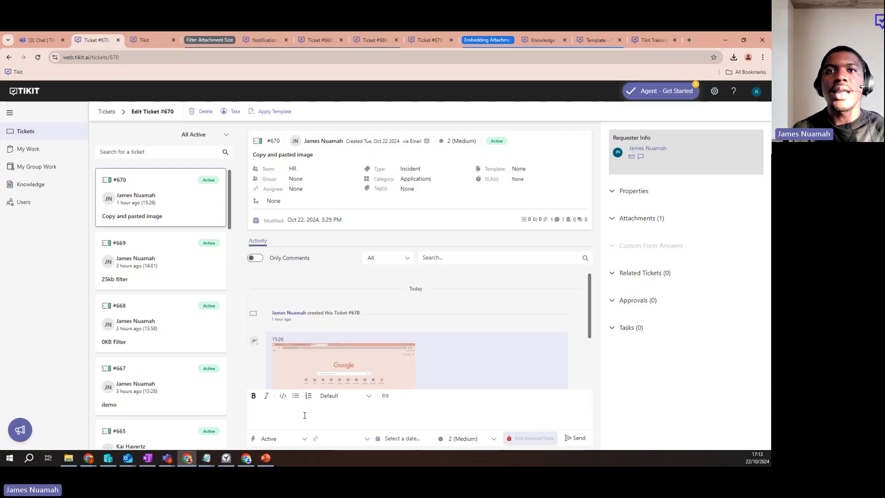
key(ctrl+v)
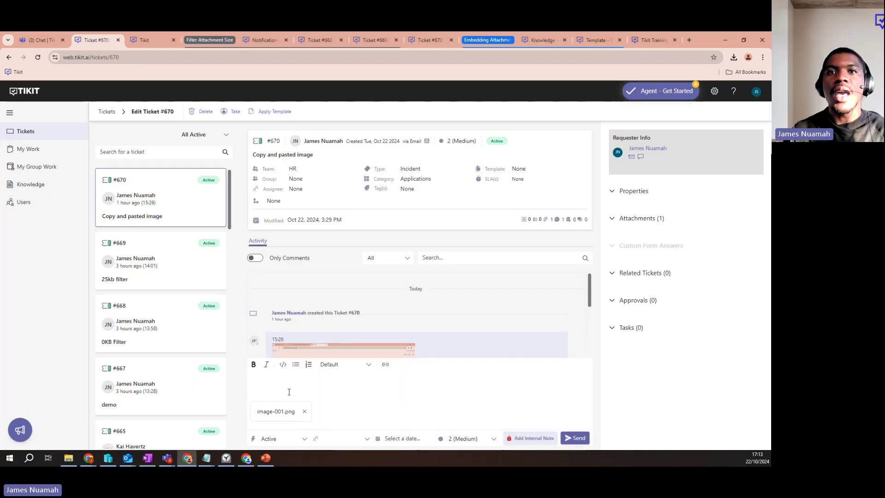
click(574, 438)
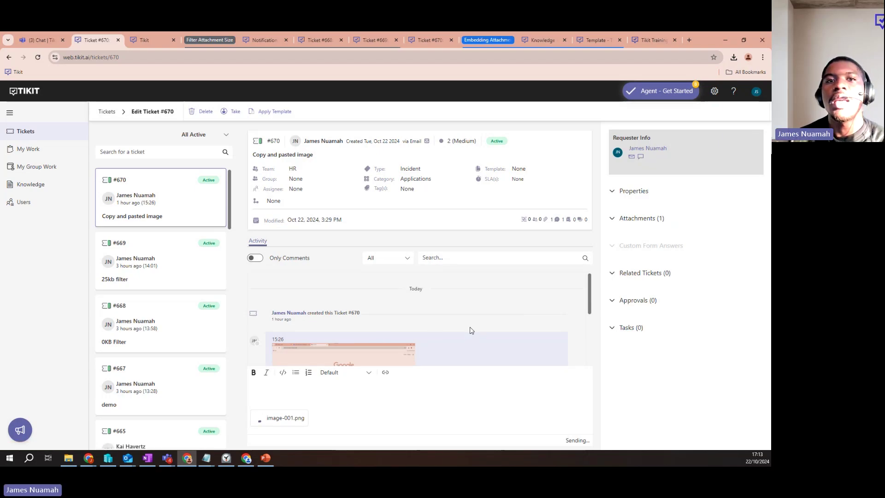
scroll(472, 329, down, 2)
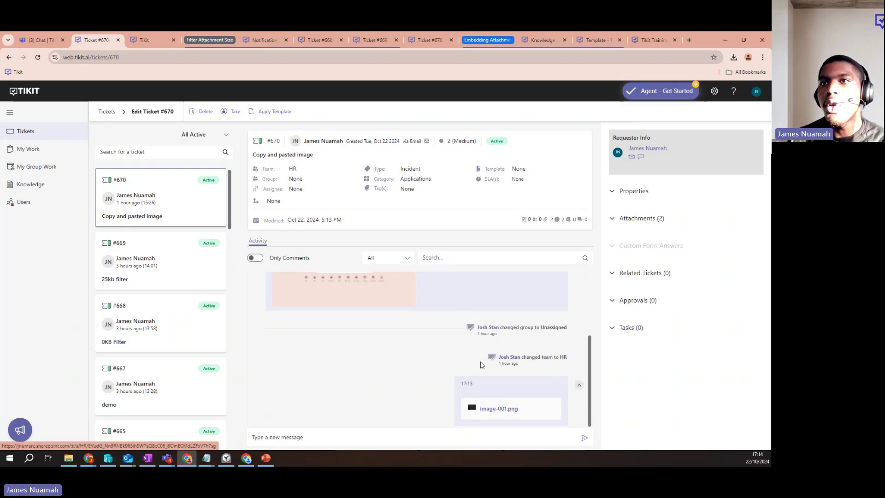
click(502, 412)
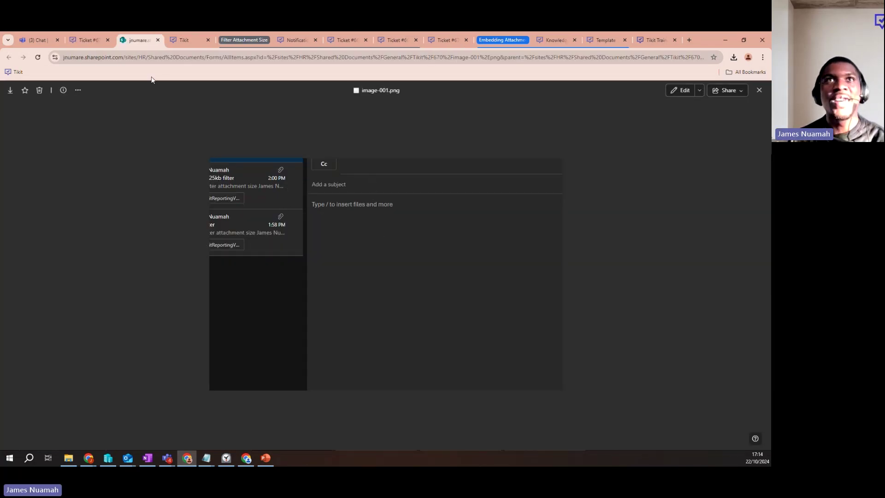
click(158, 40)
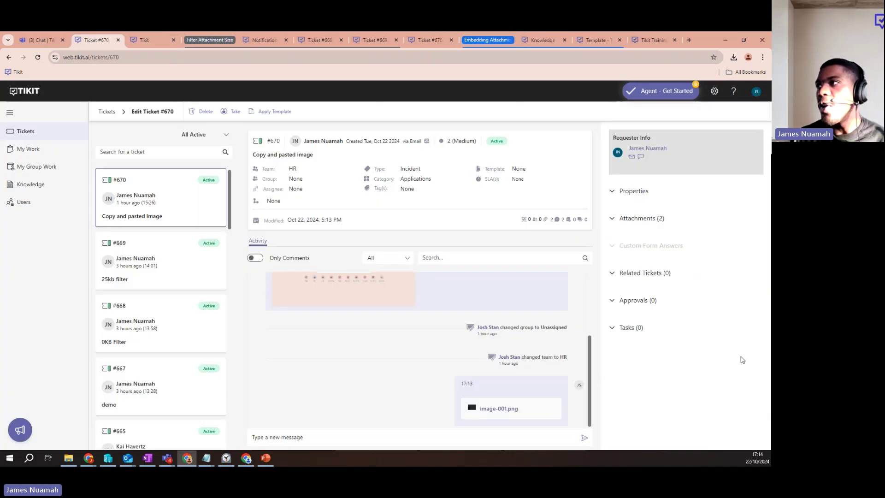
click(653, 218)
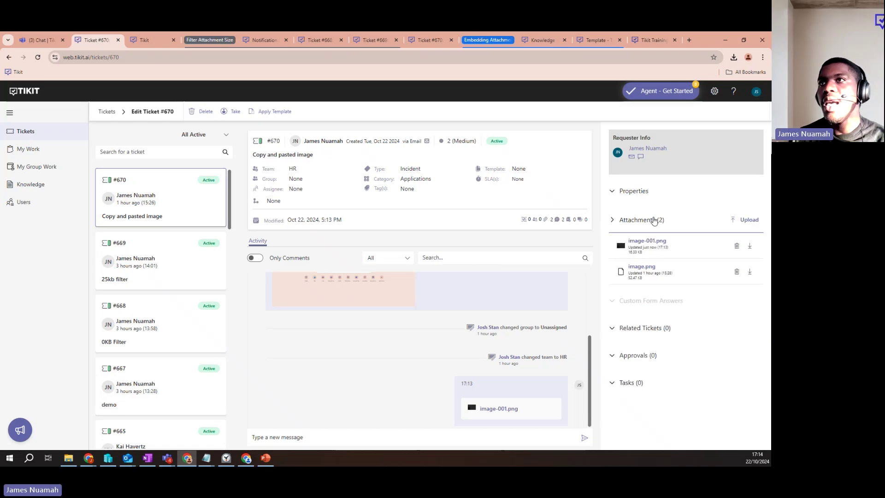
click(747, 219)
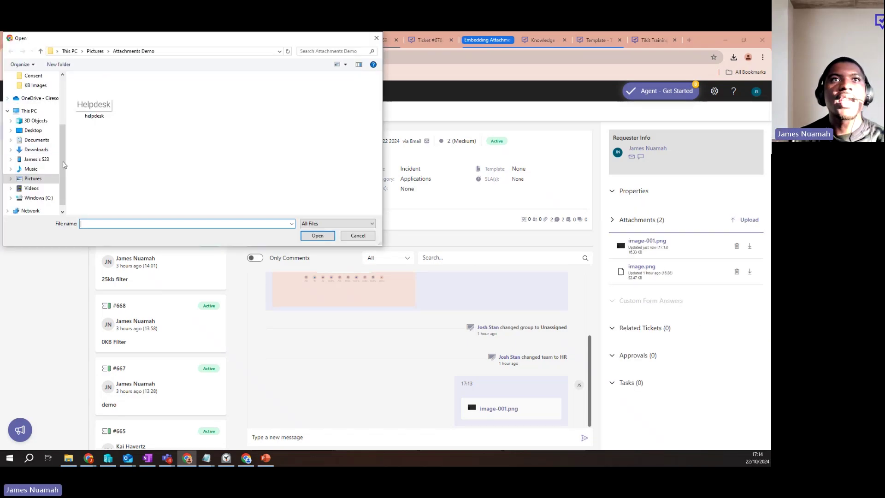
double_click(19, 113)
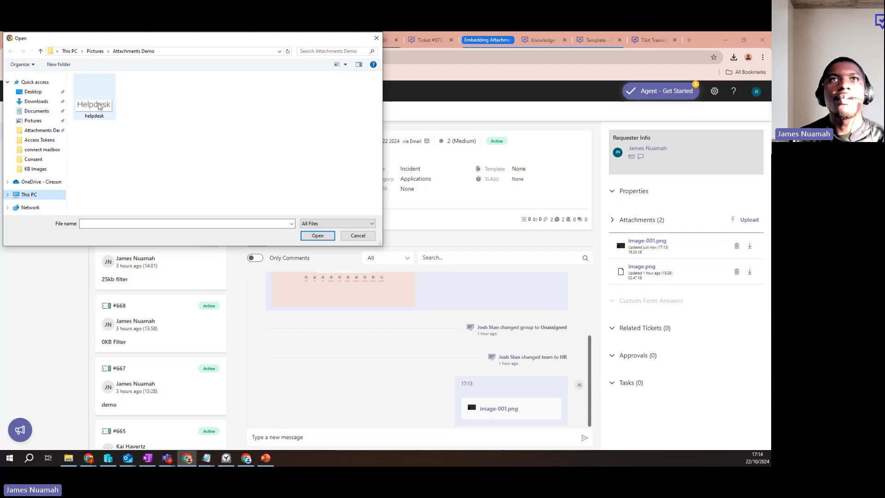
drag(98, 106, 674, 239)
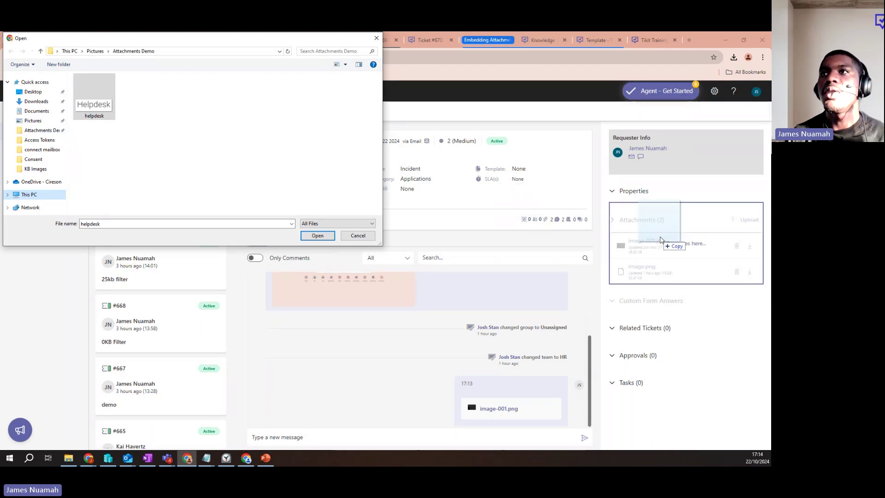
drag(660, 239, 314, 436)
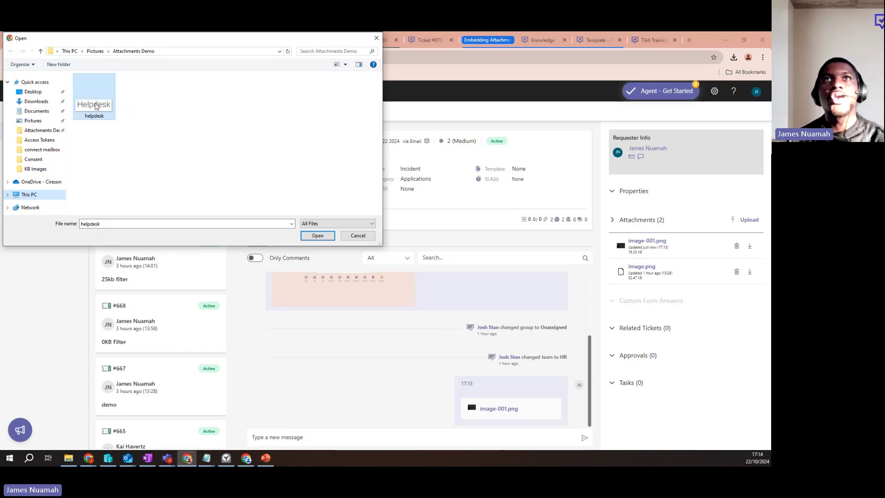
drag(97, 104, 159, 132)
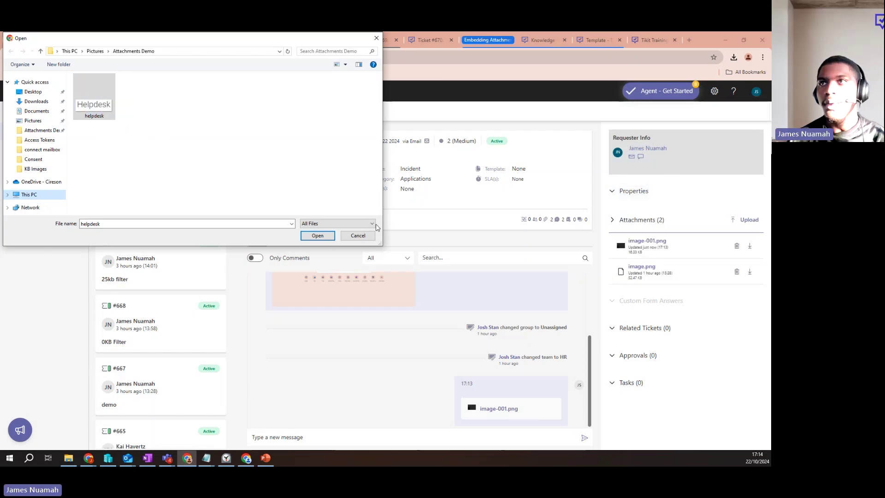
click(358, 236)
click(621, 223)
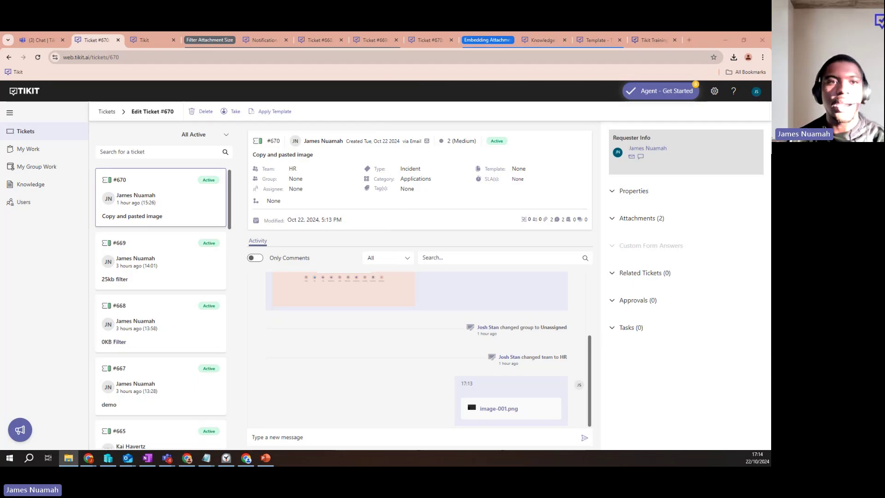
key(alt+Tab)
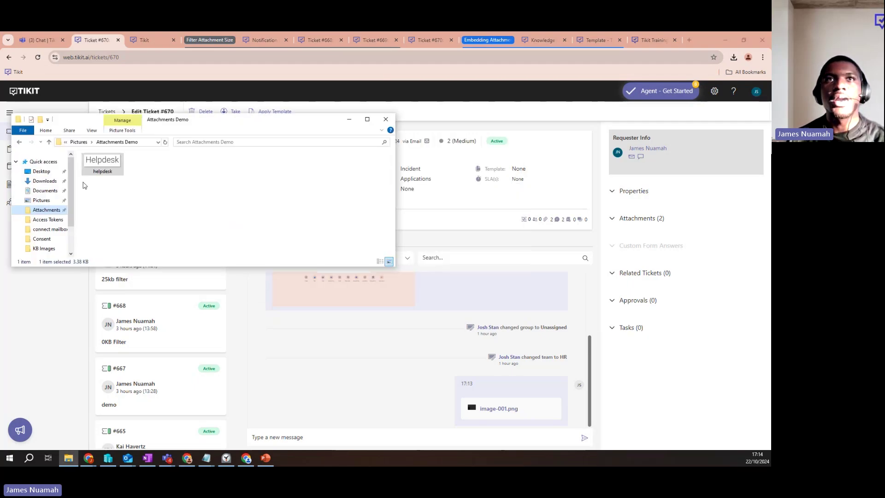
drag(102, 164, 670, 225)
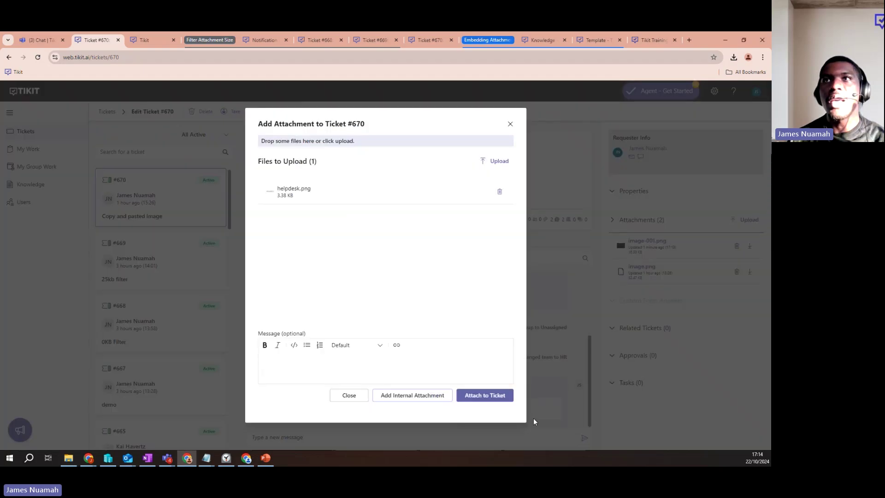
click(510, 123)
click(662, 223)
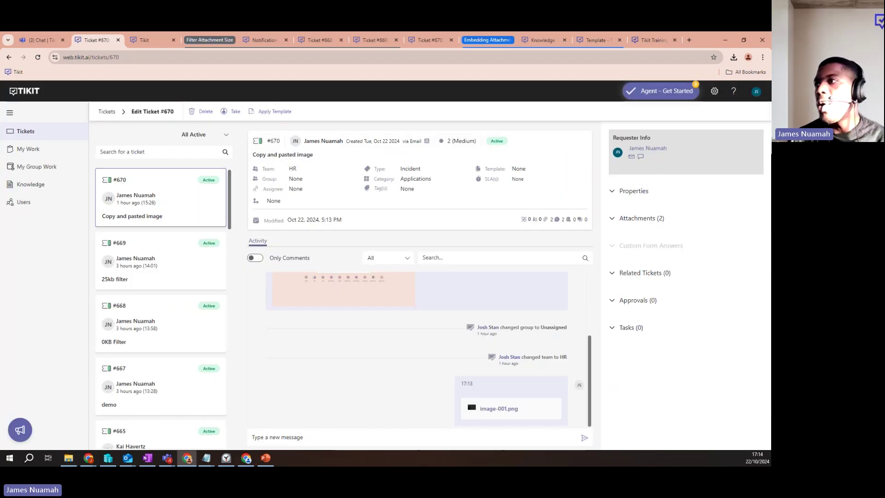
key(alt+Tab)
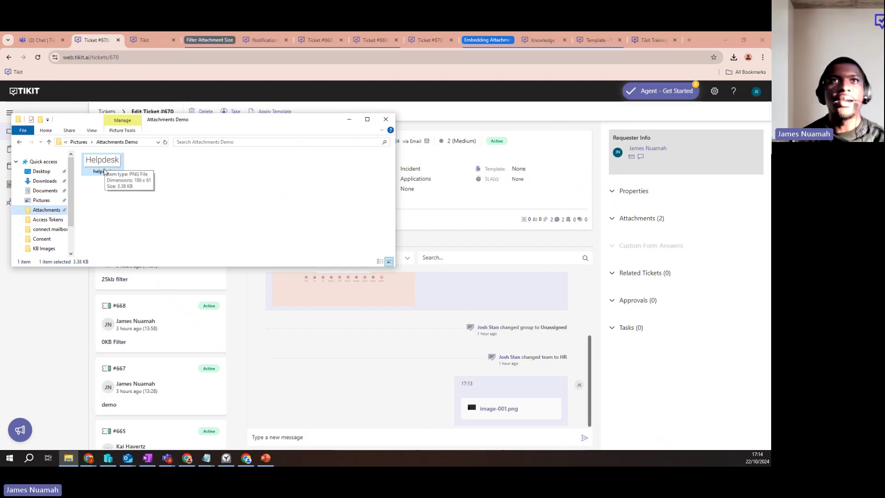
drag(105, 170, 654, 277)
click(158, 40)
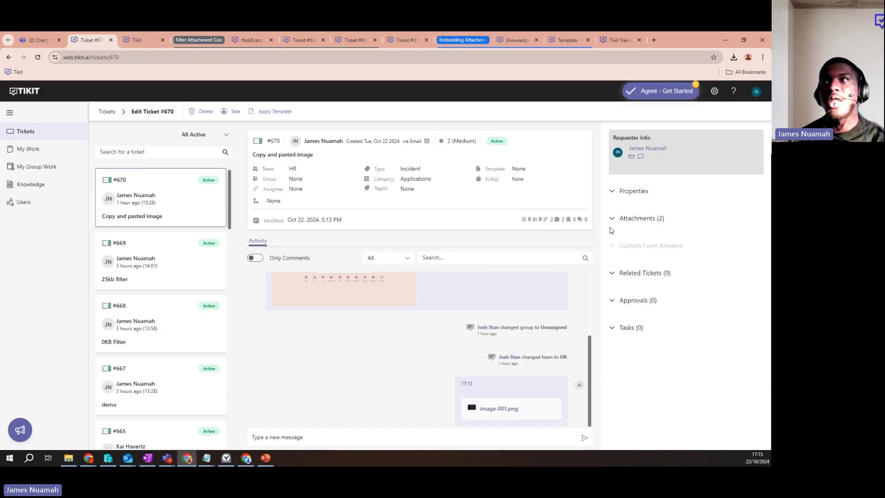
click(647, 219)
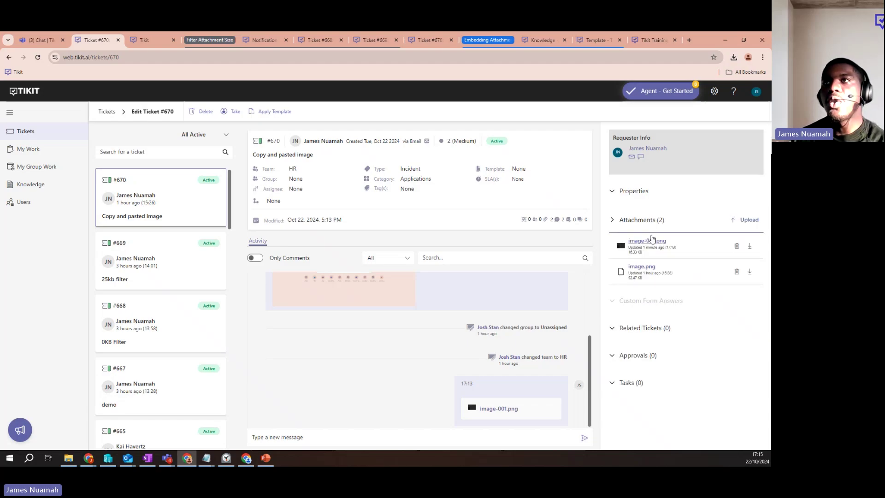
click(648, 220)
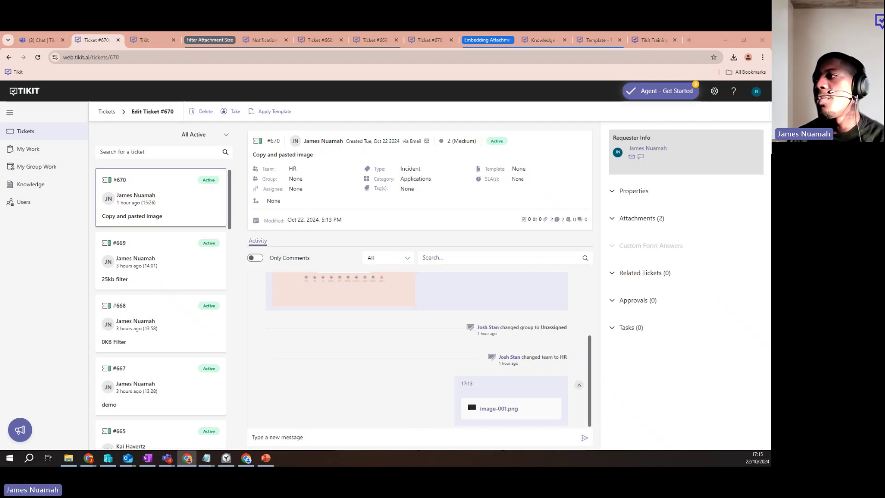
Step: Cancel uploading the helpdesk image to ticket #665, close that window, and return to the Tikit chat
key(alt+Tab)
click(746, 228)
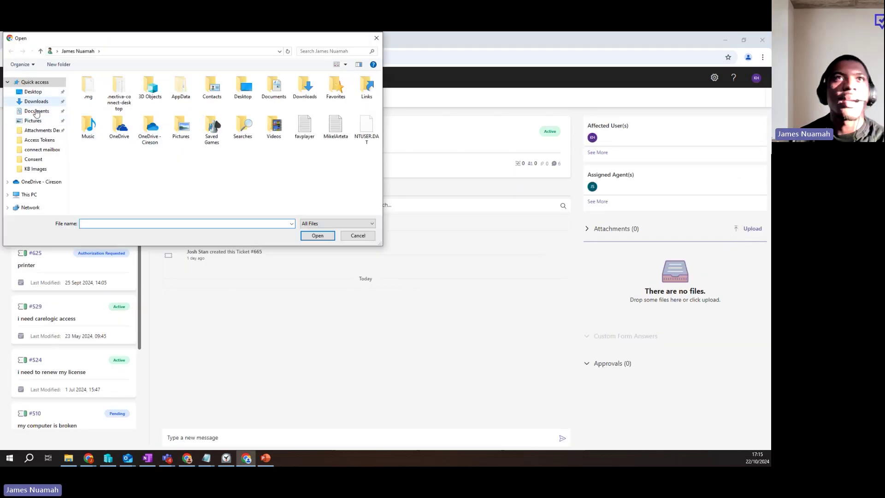
click(45, 132)
drag(93, 106, 164, 168)
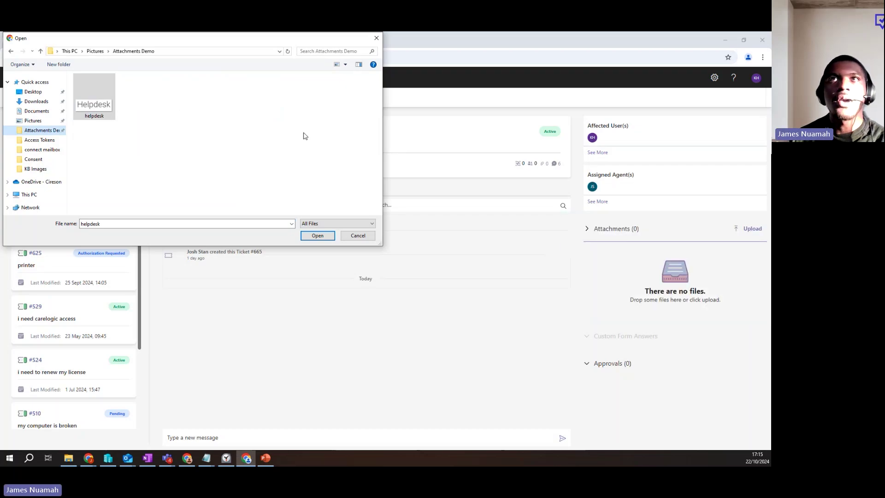
click(358, 236)
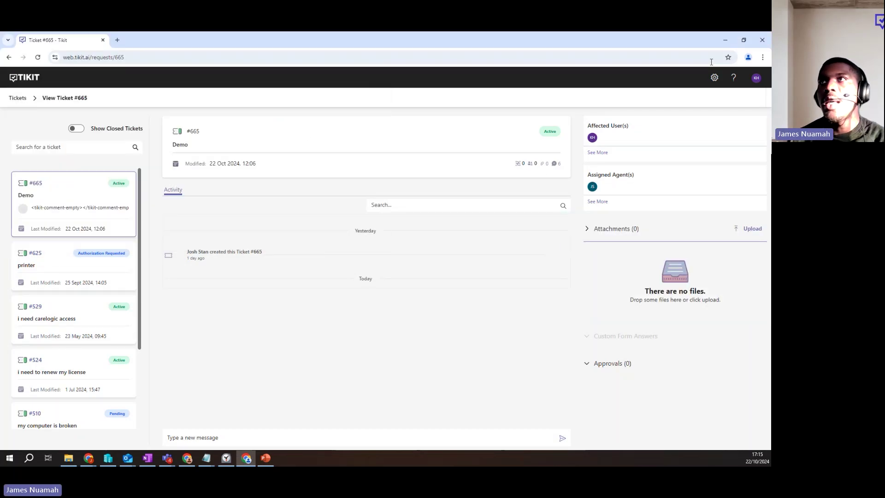
click(724, 39)
click(33, 42)
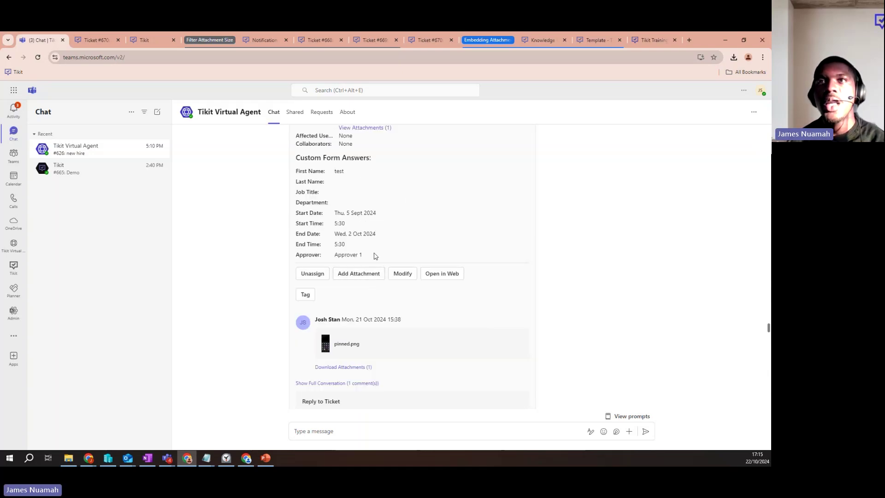
Step: Upload helpdesk.png to ticket #626 and show it as the newest comment in the Tikit chat
click(371, 273)
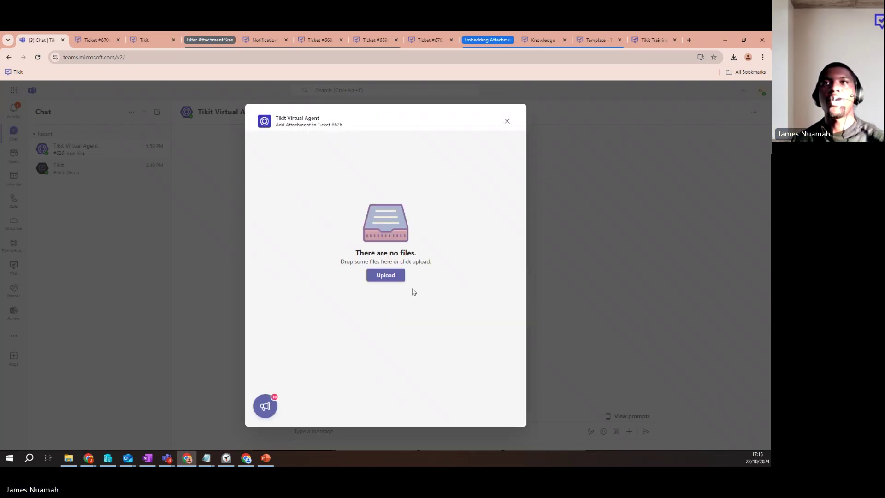
click(385, 275)
click(95, 116)
drag(101, 117, 456, 276)
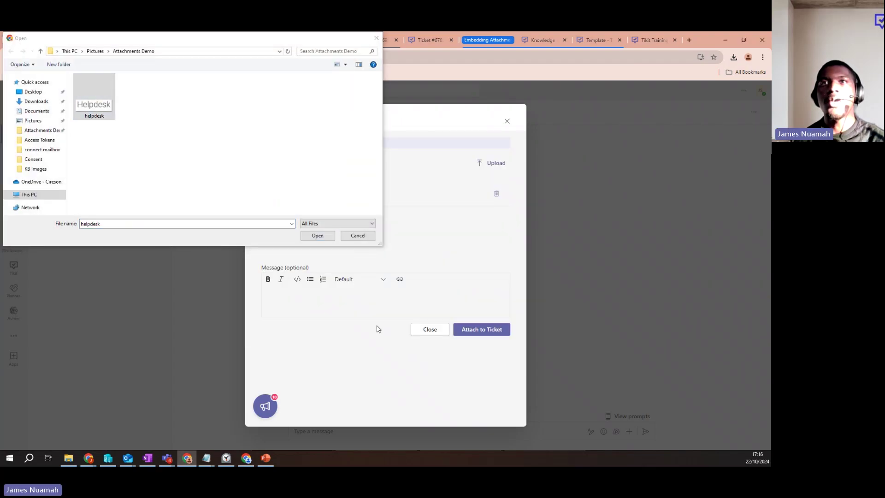
click(357, 235)
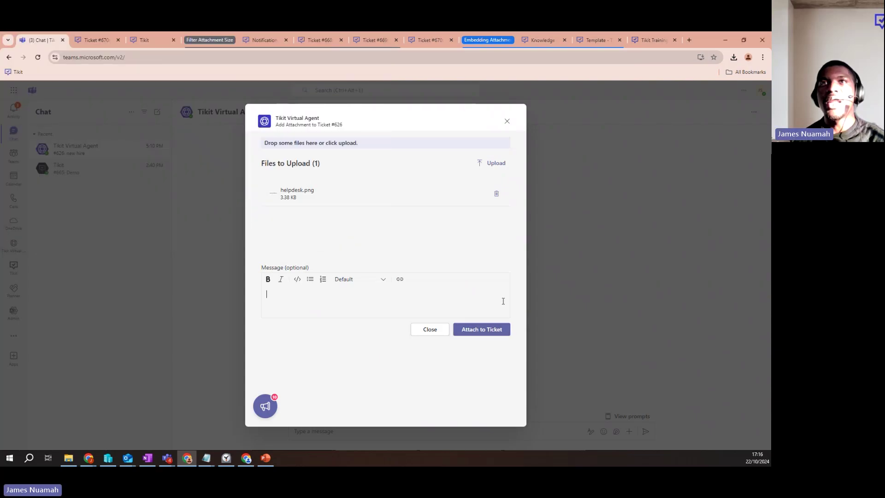
click(497, 327)
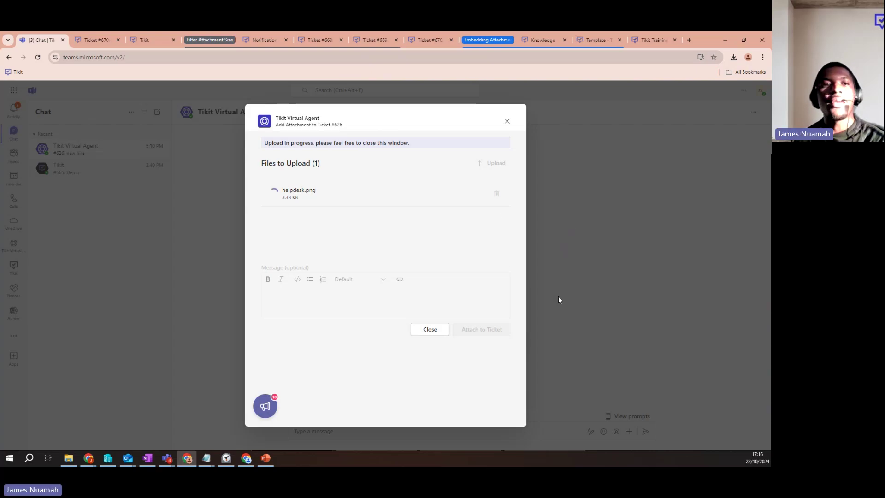
click(507, 122)
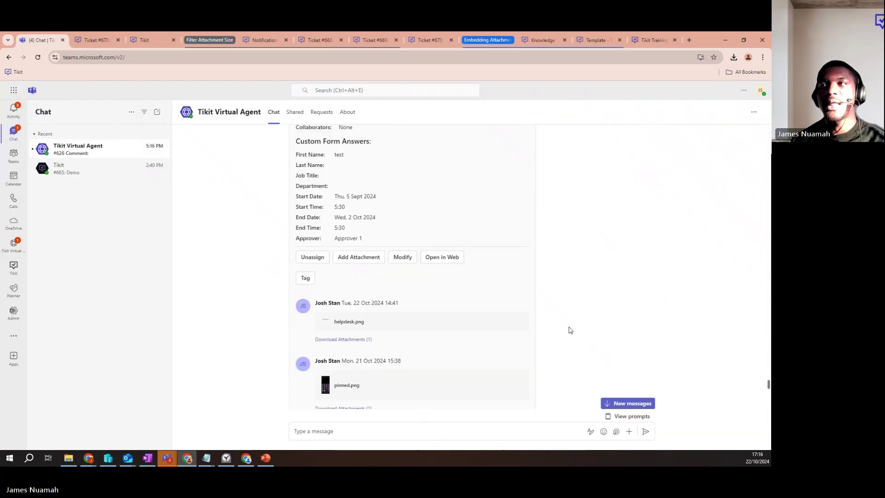
click(627, 403)
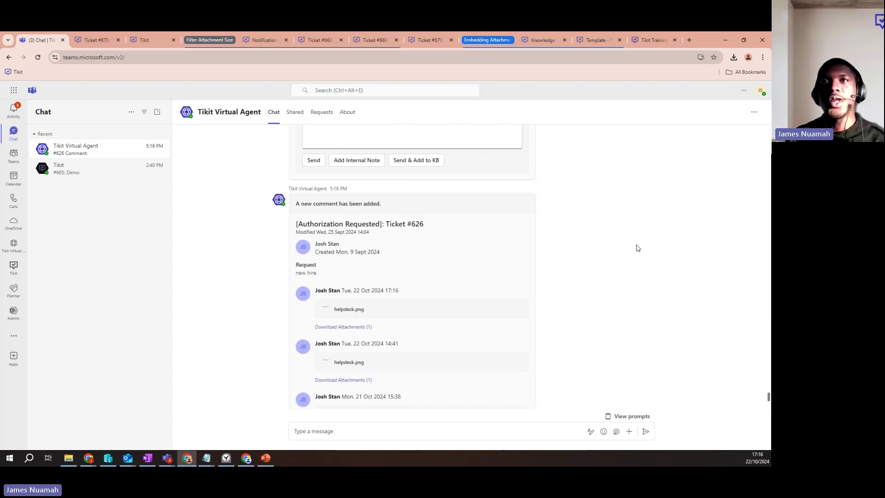
Step: Queue helpdesk.png for another ticket #626 upload, then close the window without attaching it
scroll(597, 208, down, 2)
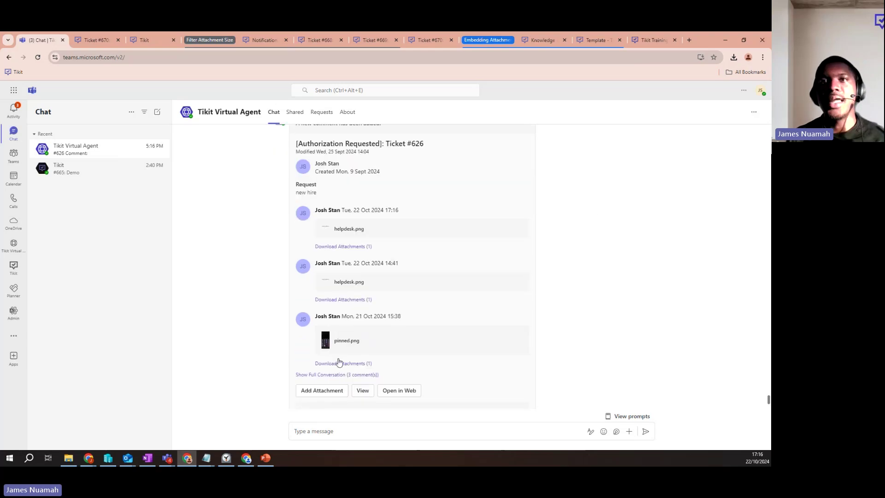
click(344, 389)
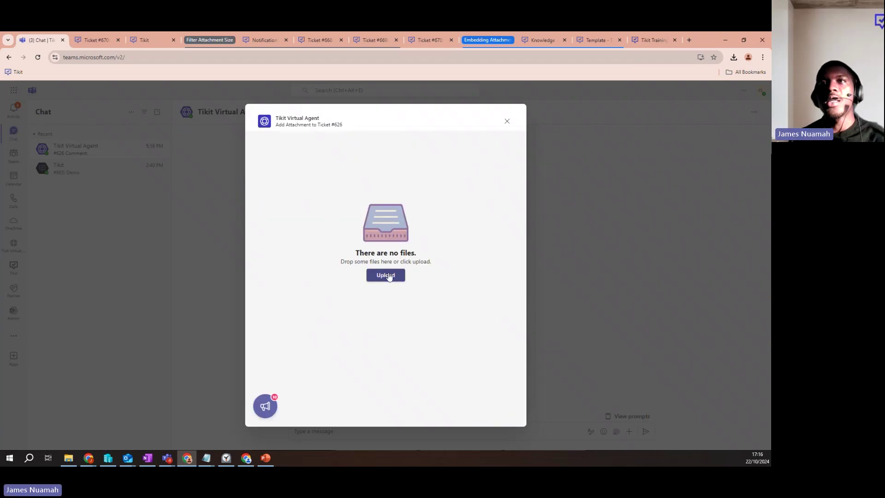
click(388, 276)
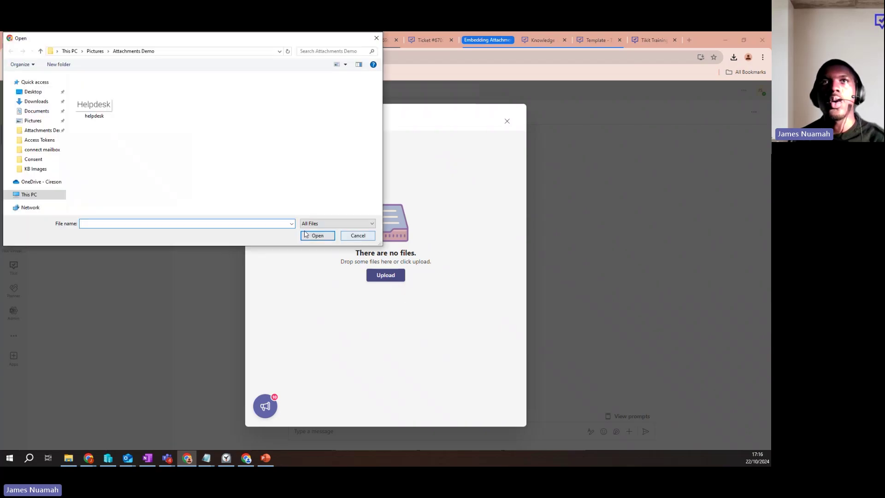
click(94, 107)
click(318, 235)
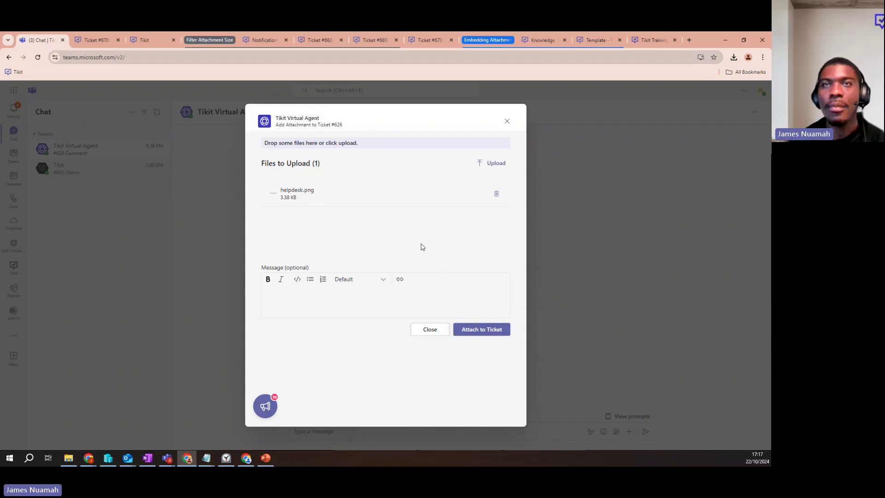
click(430, 330)
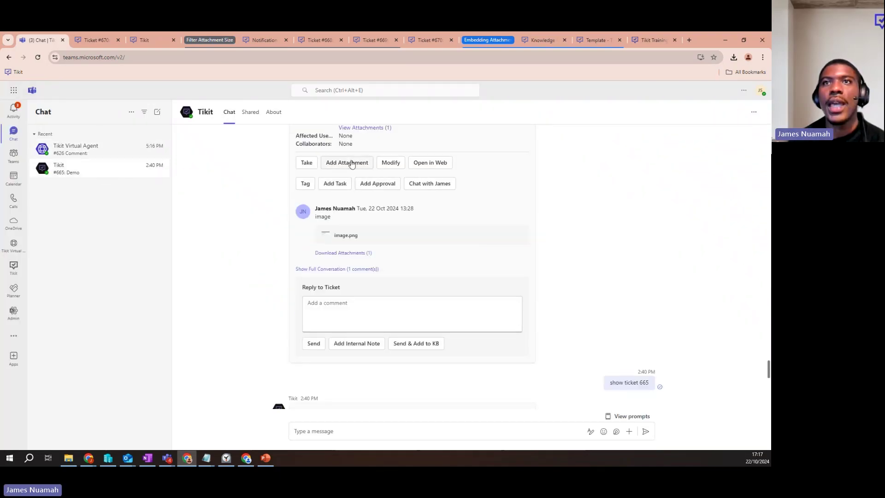
Step: Add helpdesk.png to ticket #667 as a private internal attachment
click(350, 163)
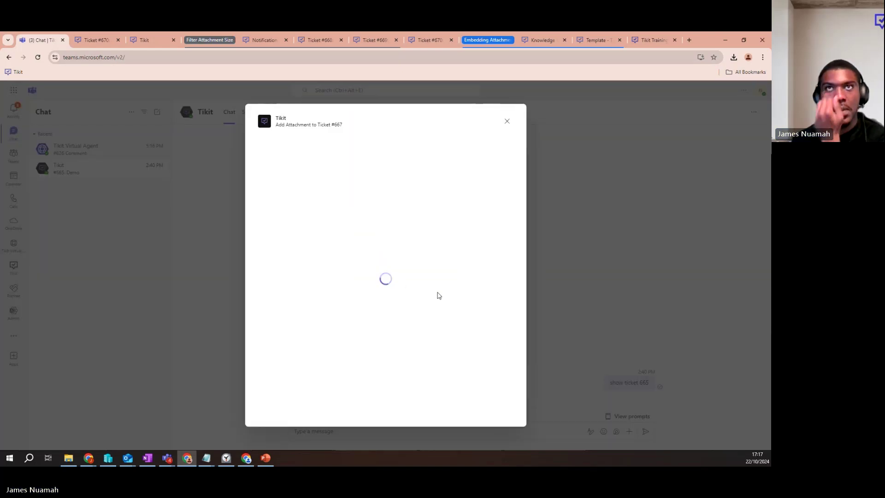
click(262, 222)
click(106, 113)
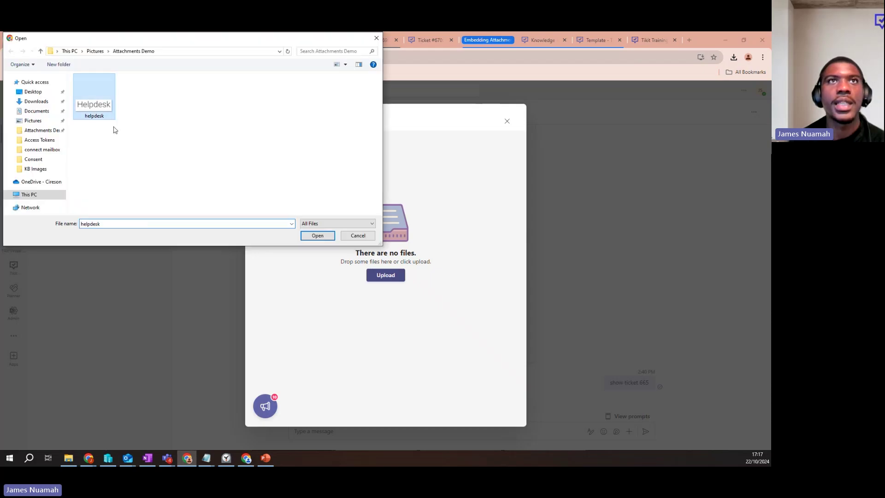
click(318, 236)
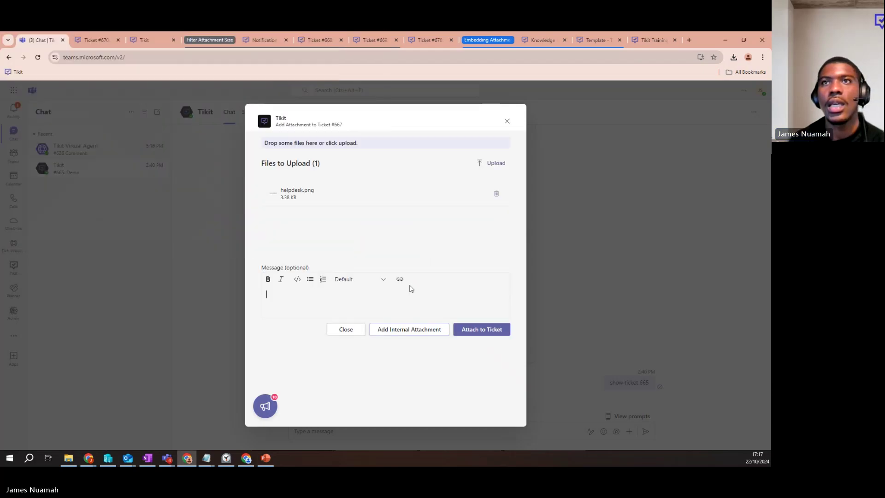
click(416, 332)
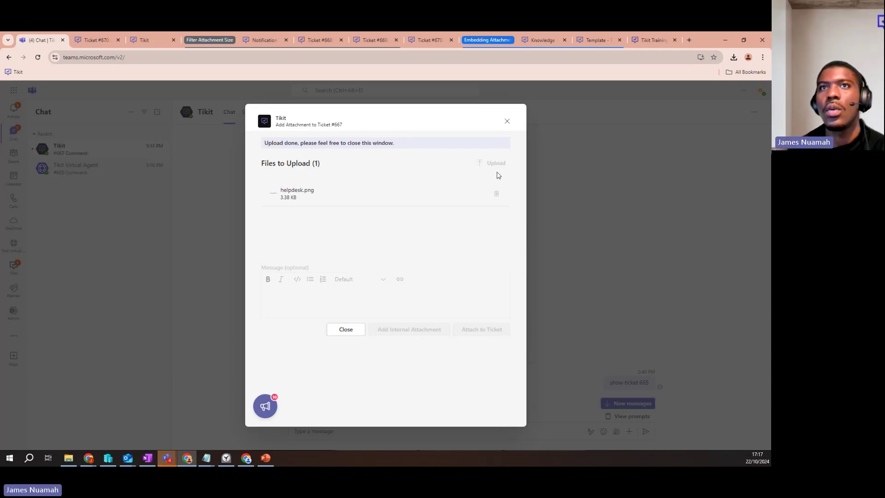
click(346, 329)
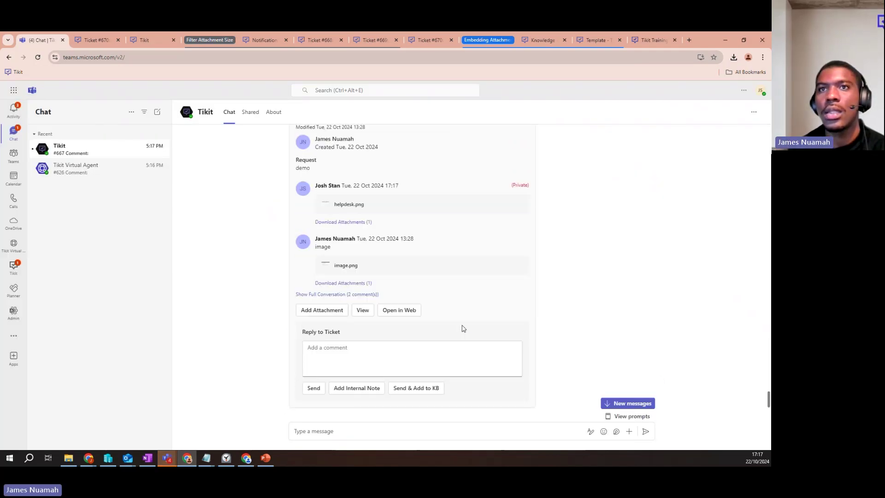
Step: Locate the ticket #665 card and begin uploading helpdesk.png to it
scroll(454, 322, up, 1)
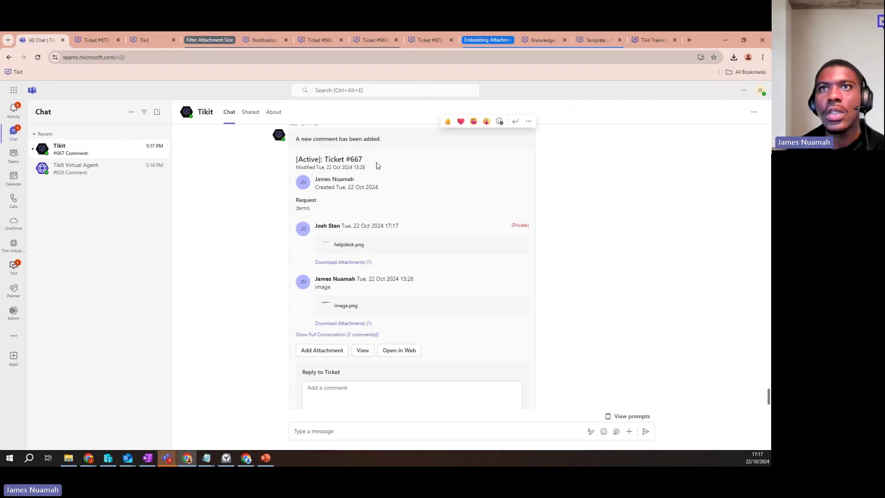
scroll(409, 199, up, 10)
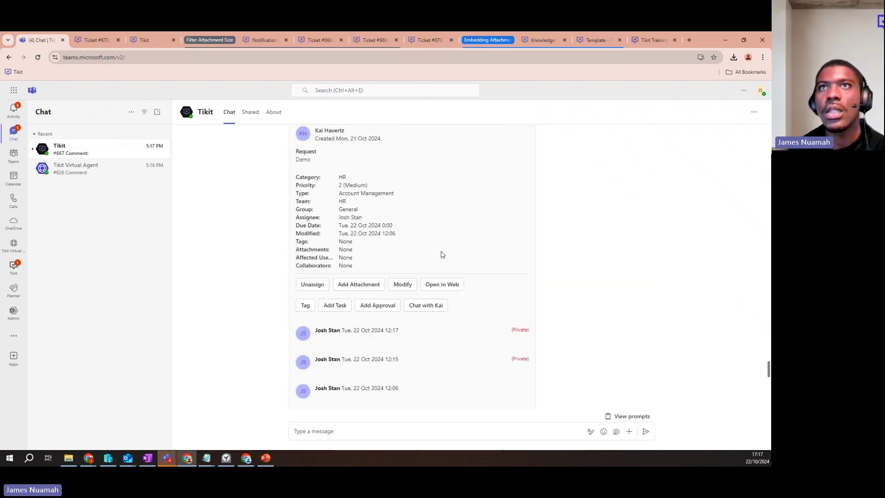
scroll(442, 253, up, 3)
scroll(435, 281, down, 2)
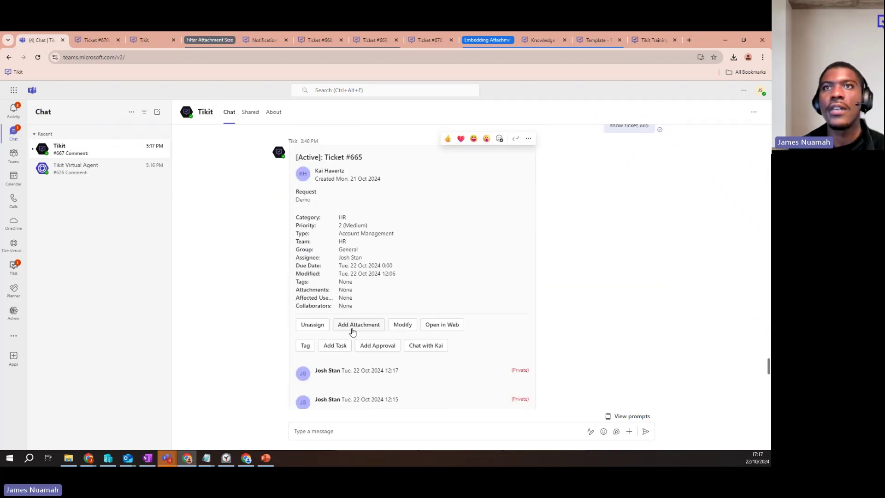
scroll(368, 318, down, 1)
click(361, 288)
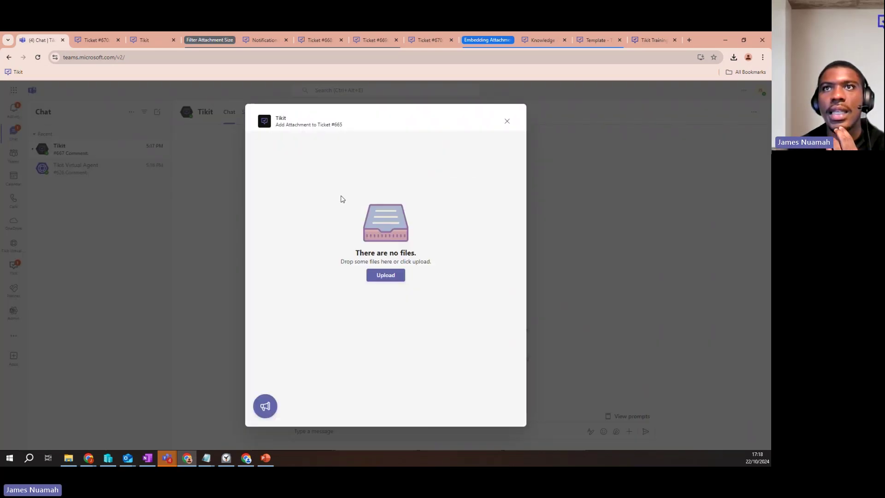
click(386, 275)
click(94, 96)
click(328, 235)
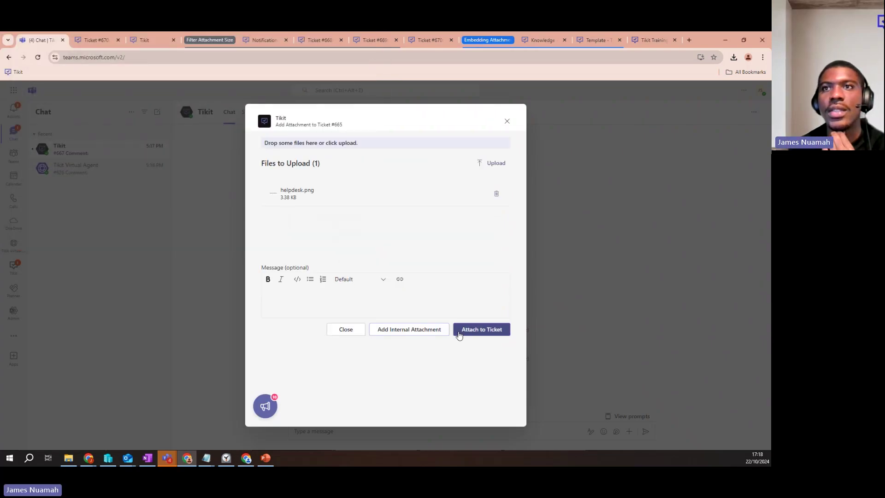
click(414, 330)
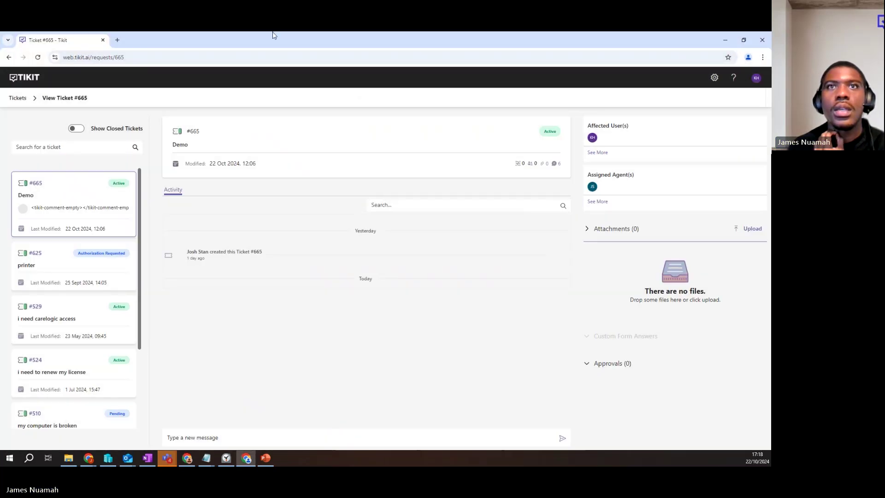
Step: Reload ticket #665 in the browser to check it still shows Attachments (0), then go back to Teams
drag(273, 35, 363, 278)
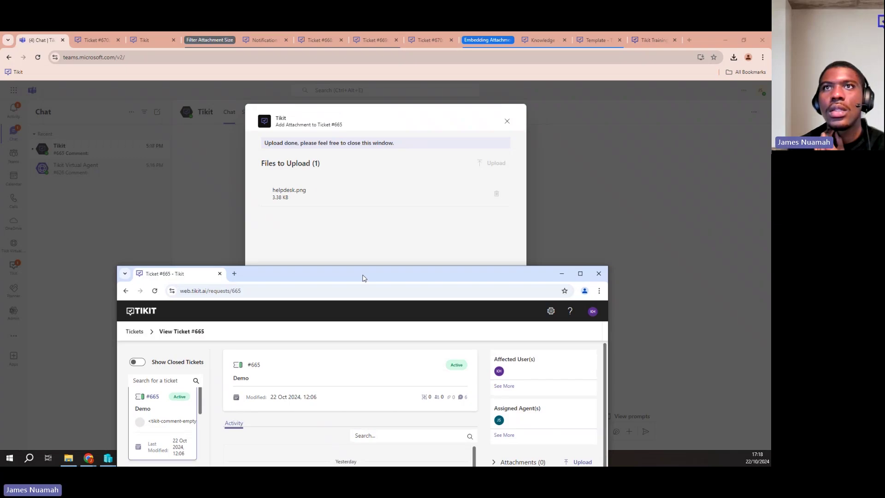
double_click(363, 277)
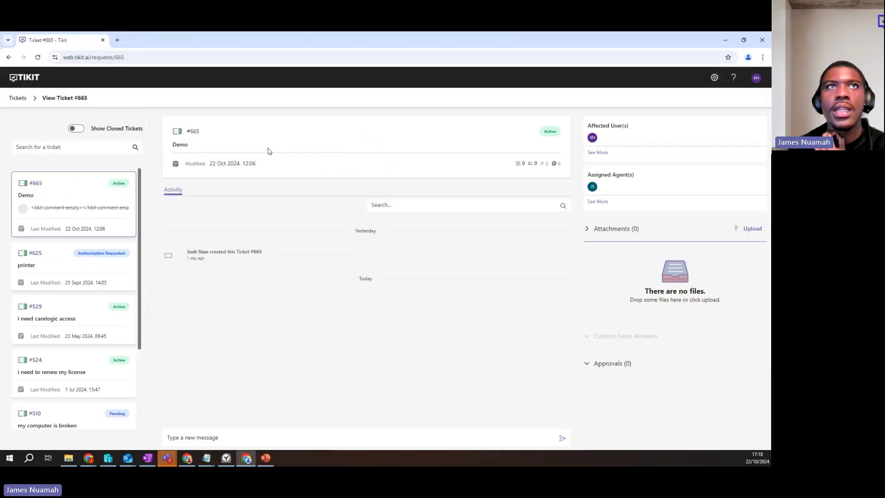
click(38, 57)
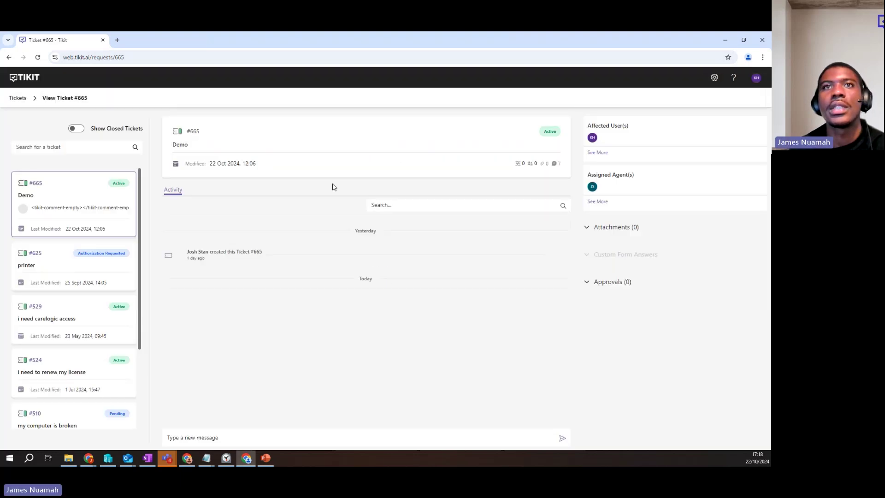
click(39, 57)
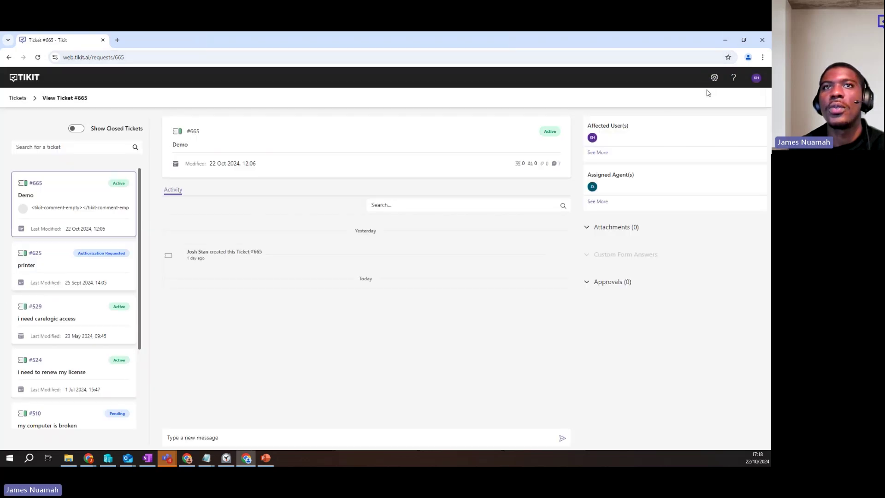
click(727, 39)
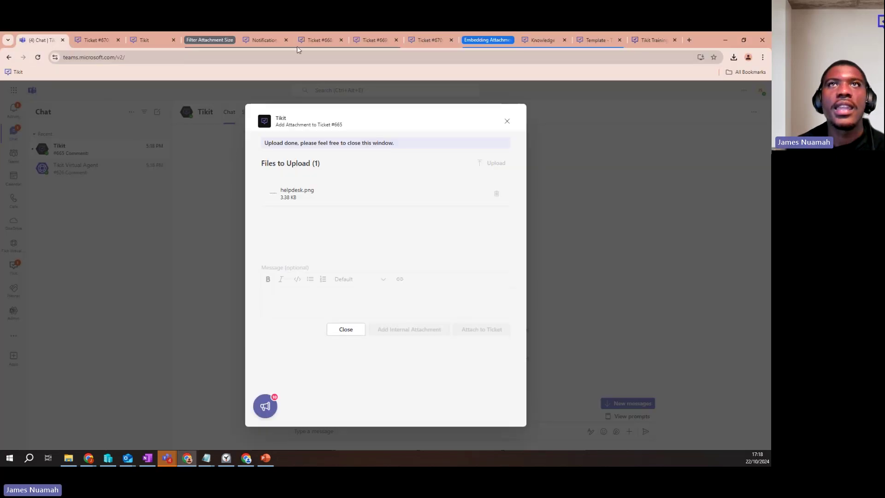
Step: Open ticket #665 in the agent view, expand Attachments (1) showing helpdesk.png, and open the reply editor
click(321, 40)
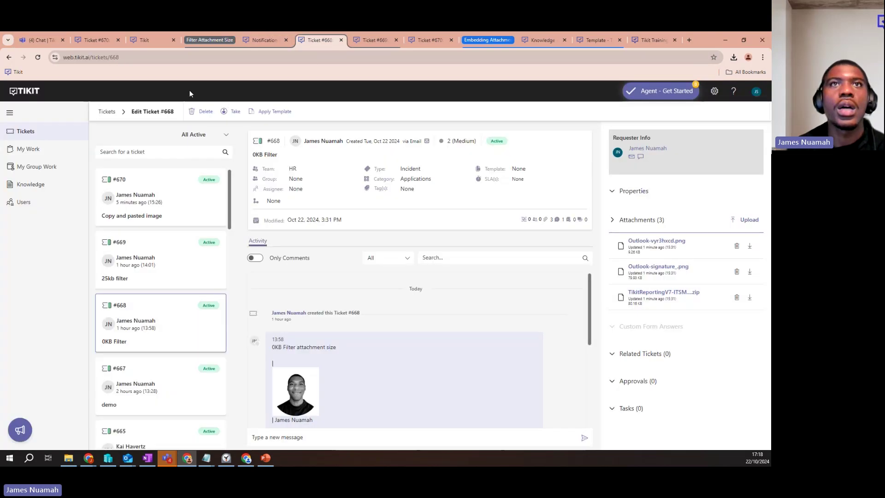
click(131, 57)
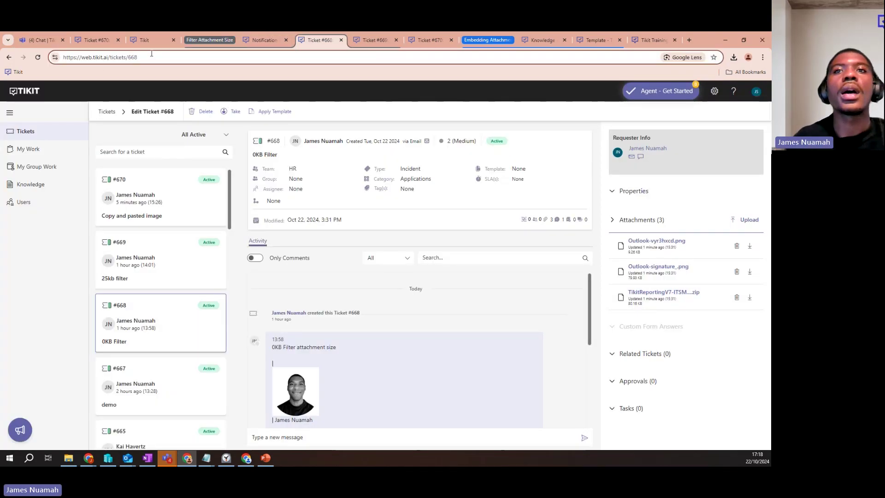
click(153, 430)
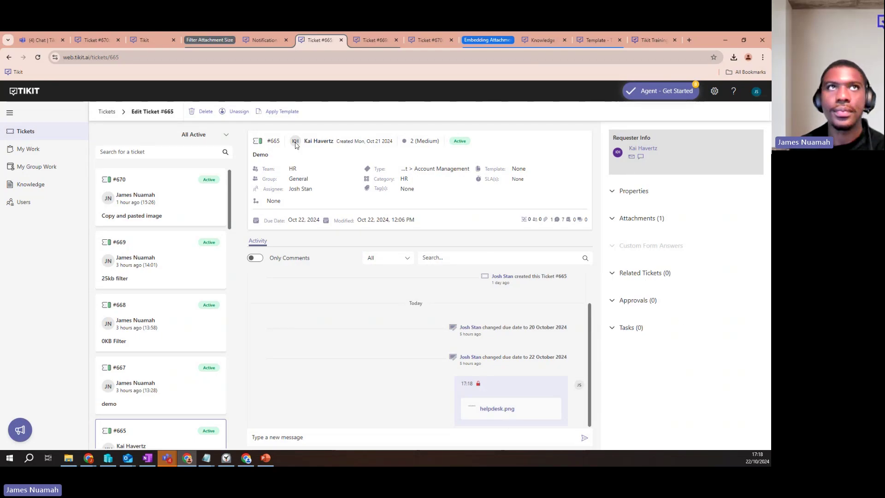
click(635, 218)
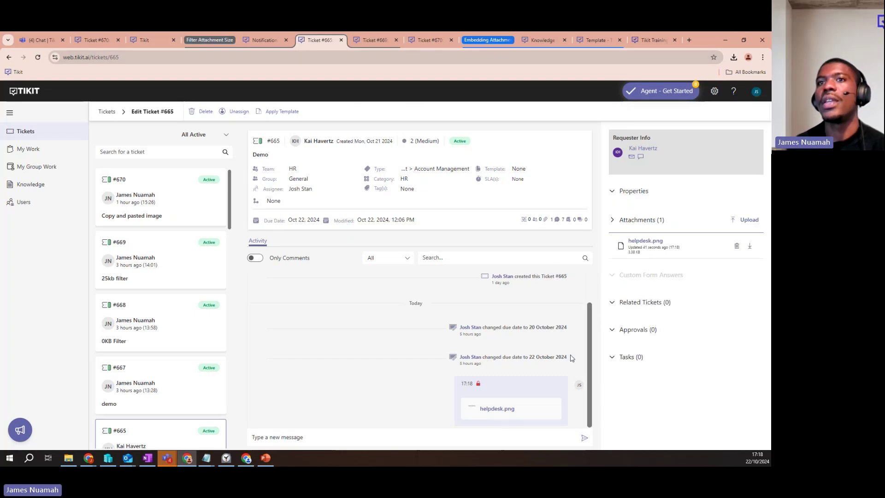
click(322, 435)
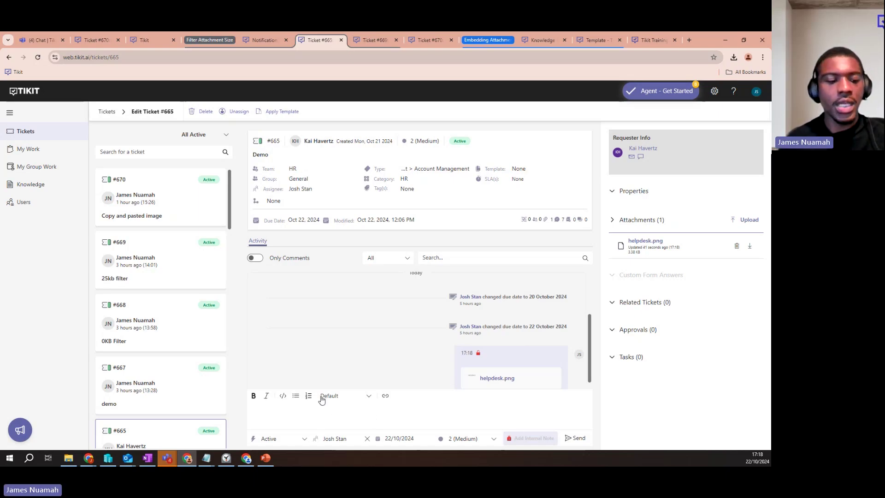
Step: Upload helpdesk.png to ticket #665 as an internal attachment
click(734, 219)
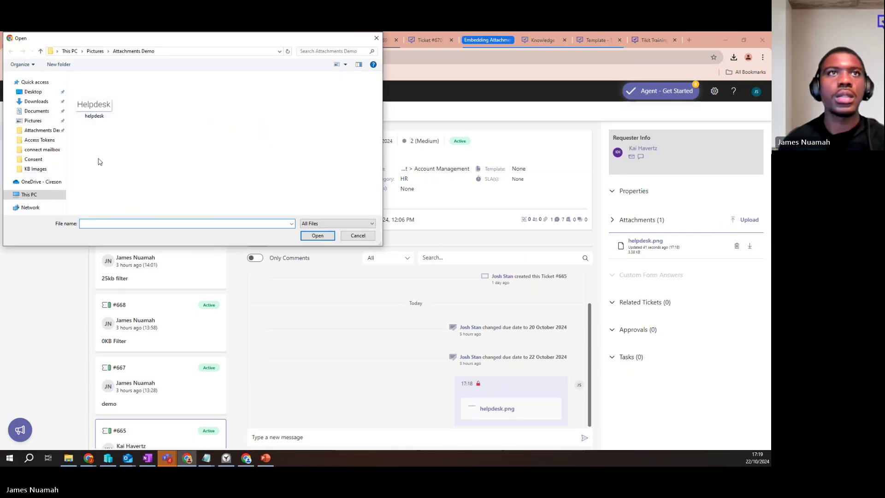
click(106, 115)
click(318, 236)
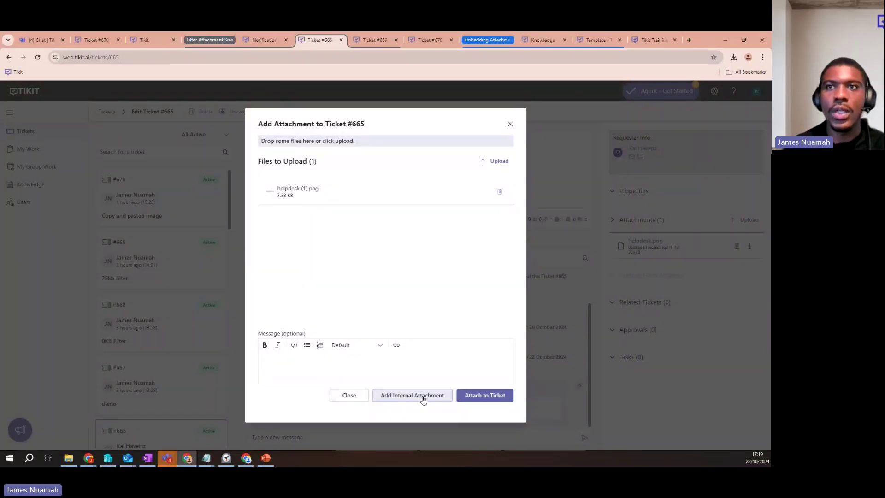
click(423, 398)
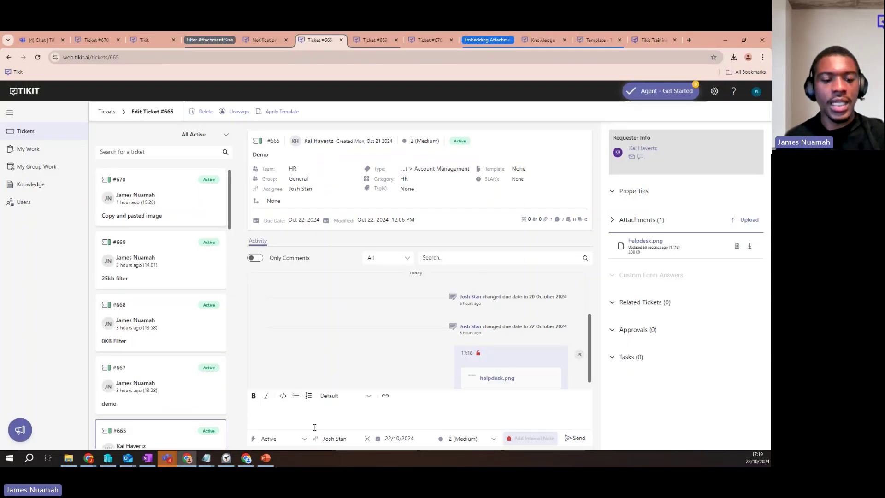
Step: Paste an image into the reply, then remove it to leave the editor empty
click(315, 421)
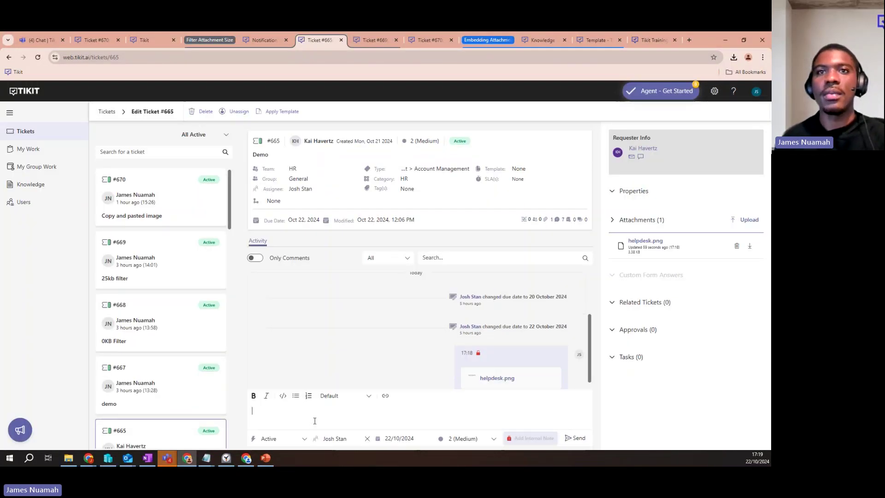
key(ctrl+v)
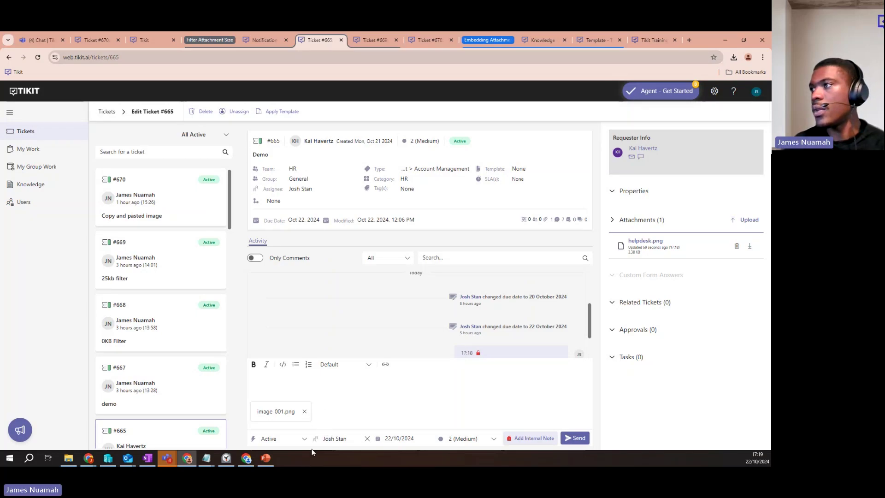
click(305, 411)
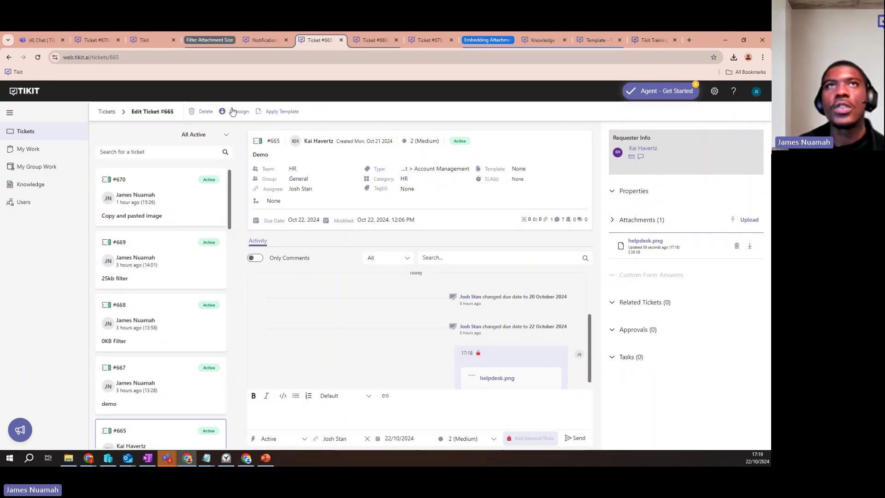
Step: Scroll the Notification Center to File Attachment Filtering and its 25 KB minimum size note
click(260, 40)
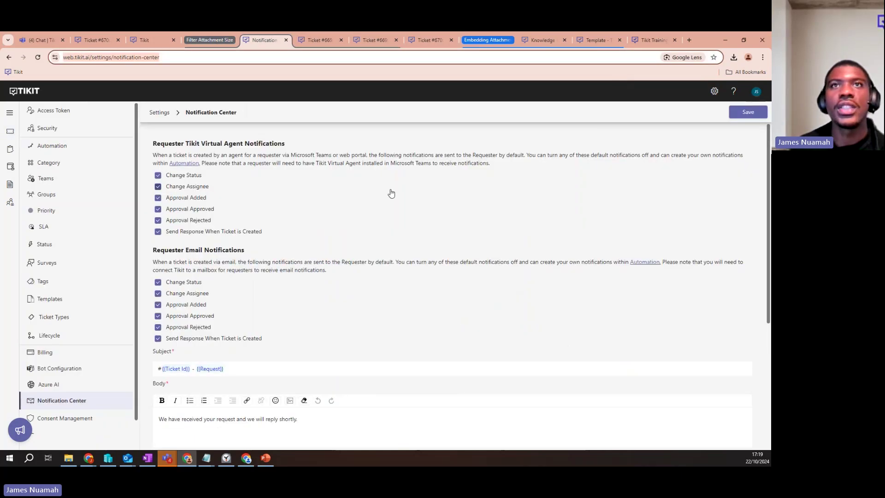
scroll(367, 188, down, 4)
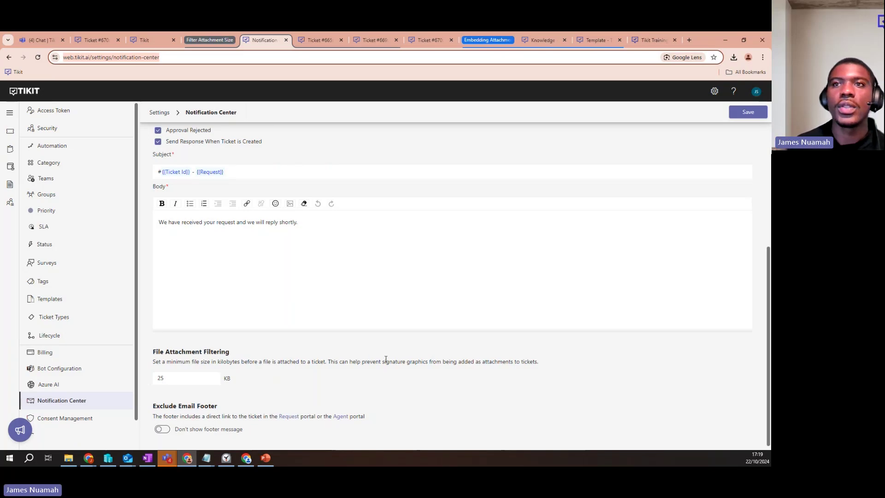
drag(370, 360, 407, 362)
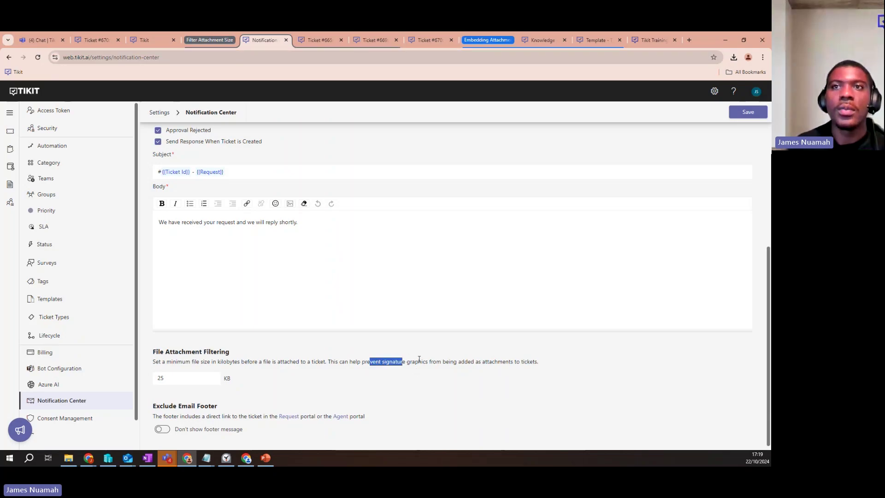
click(411, 363)
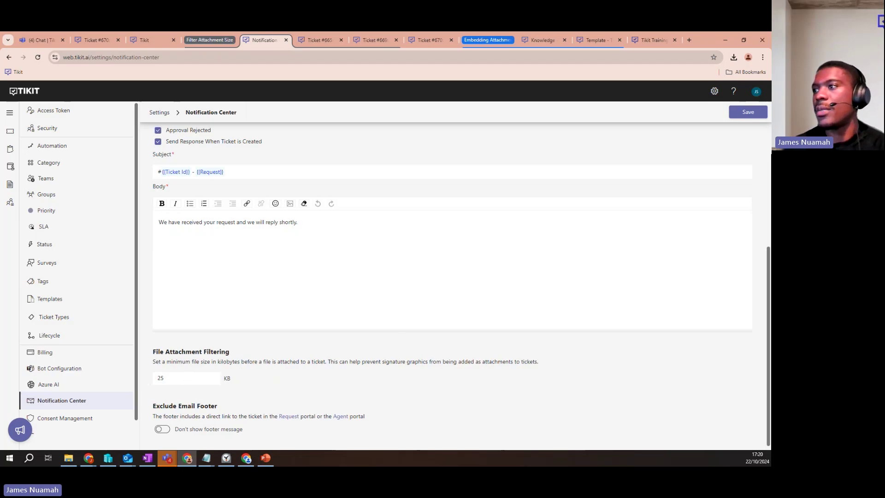
Step: View the 0KB Filter email in Outlook, then return to the ticket #665 browser tab
key(alt+Tab)
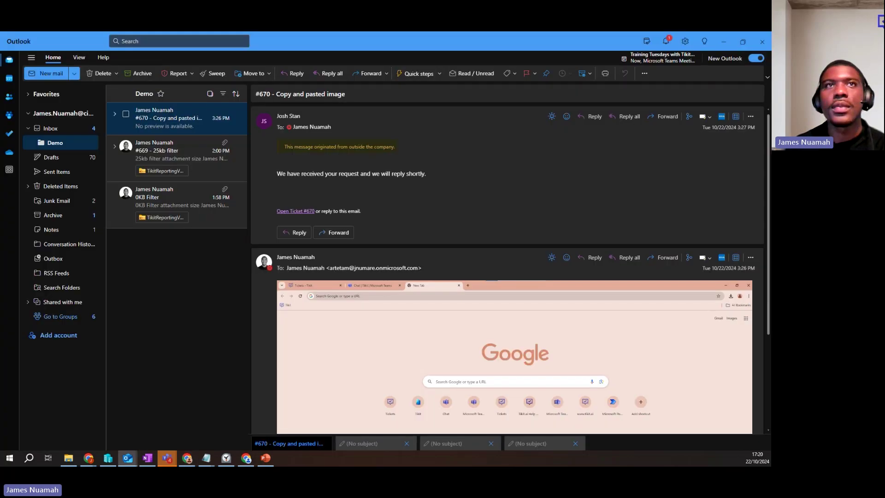
click(167, 196)
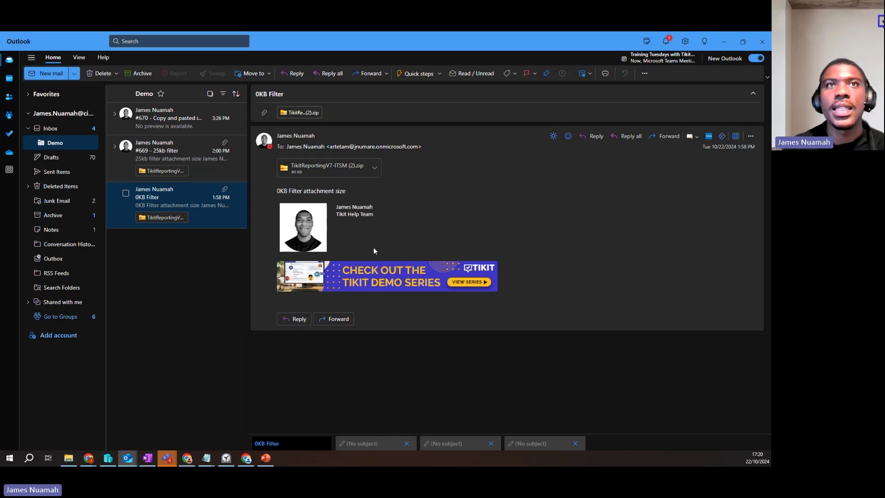
click(724, 46)
click(318, 41)
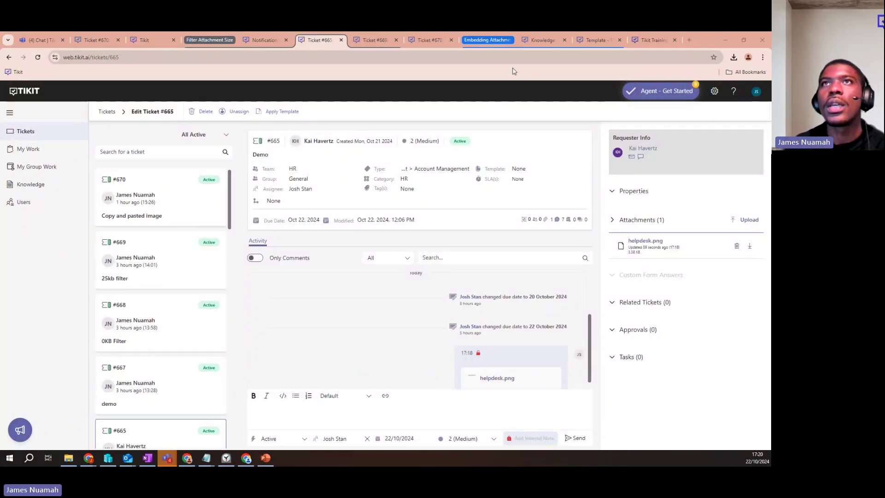
Step: Open ticket #668 '0KB Filter' and scroll through its activity feed
click(420, 39)
click(372, 39)
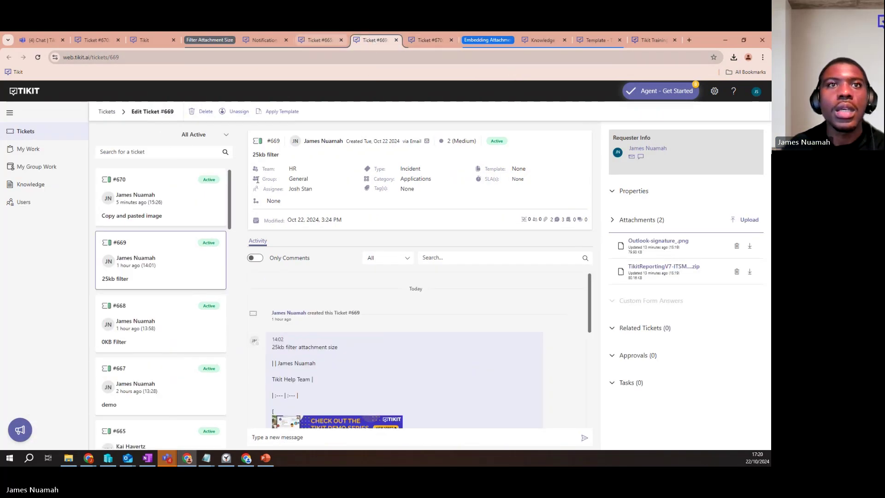
scroll(158, 242, down, 1)
click(164, 290)
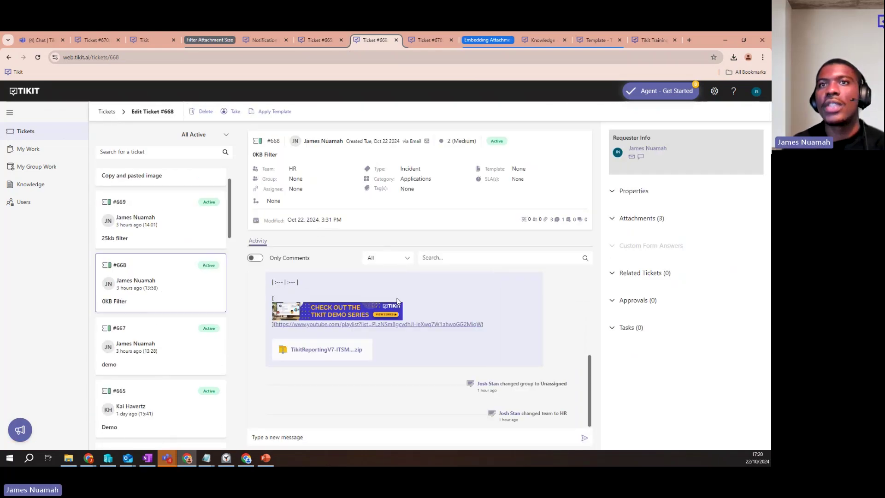
scroll(392, 367, up, 5)
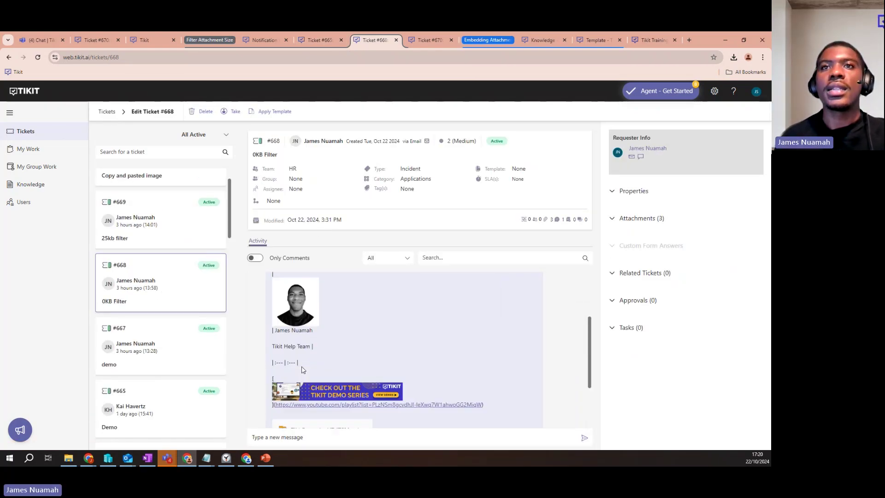
scroll(391, 368, down, 3)
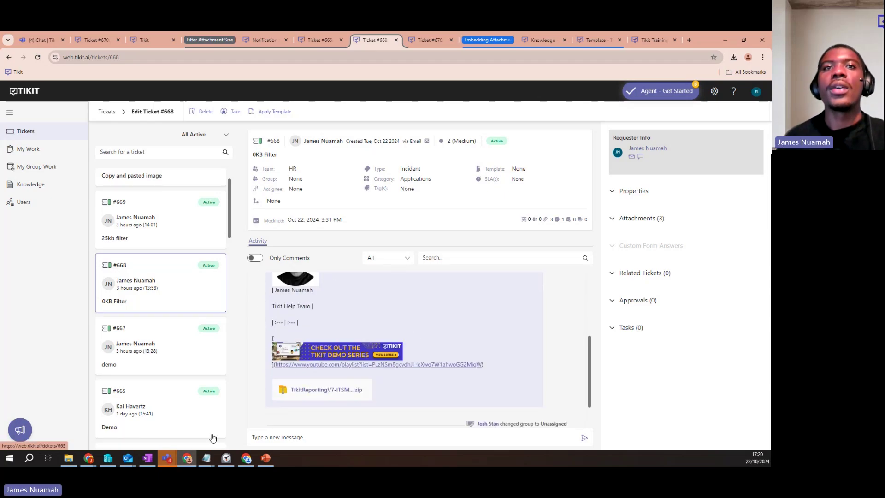
Step: Compare the ticket with the Outlook email, then collapse the ticket's Attachments (3) list
mouse_move(128, 457)
click(129, 419)
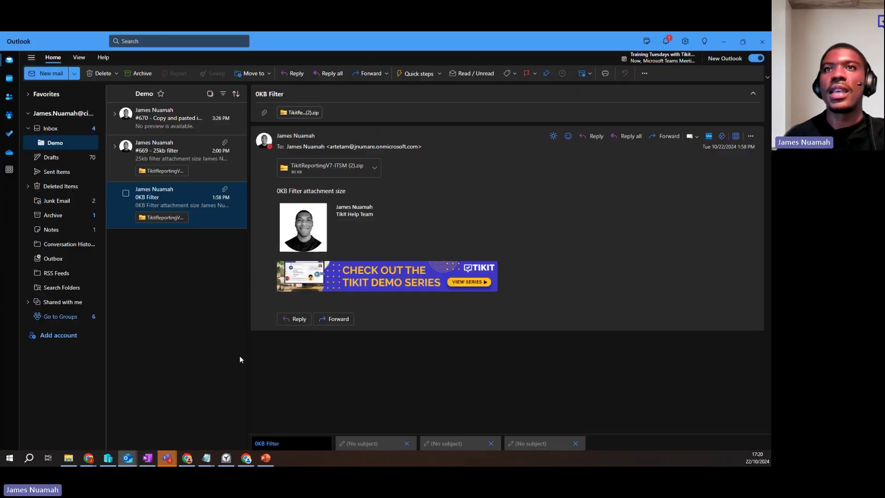
click(723, 41)
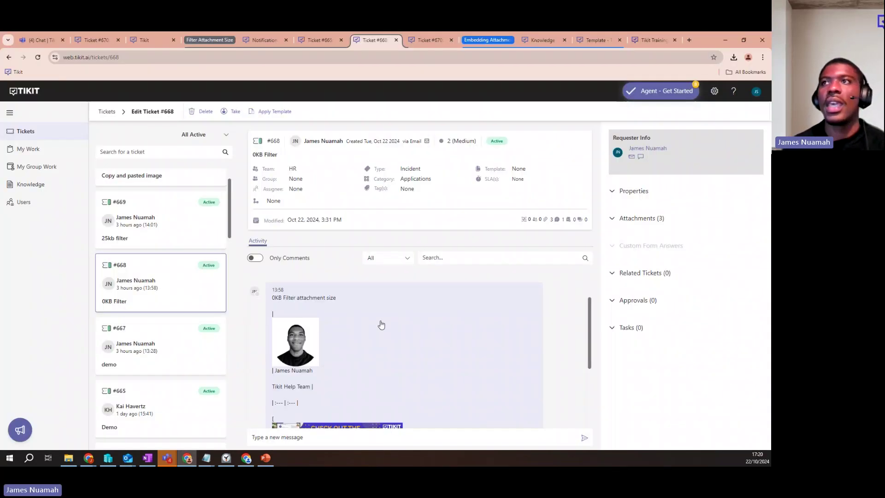
scroll(379, 322, down, 1)
click(640, 220)
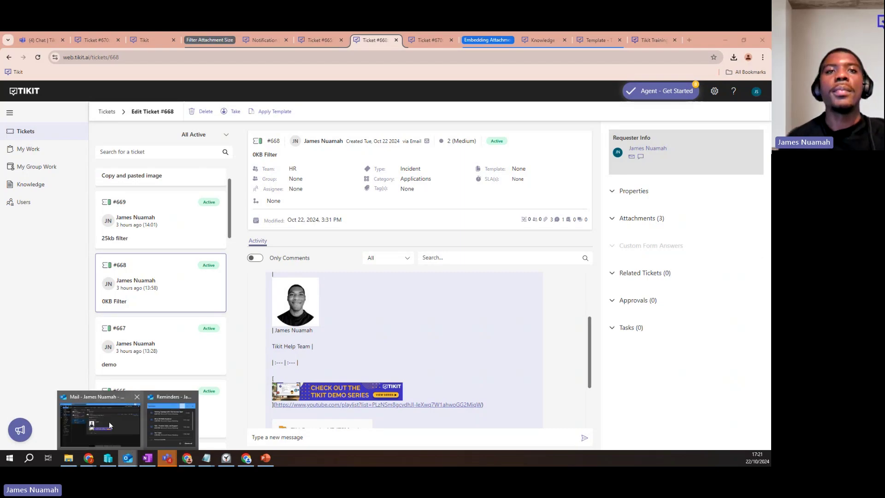
Step: Open the '#669 - 25kb filter' email in Outlook, then minimize Outlook
click(100, 417)
click(189, 159)
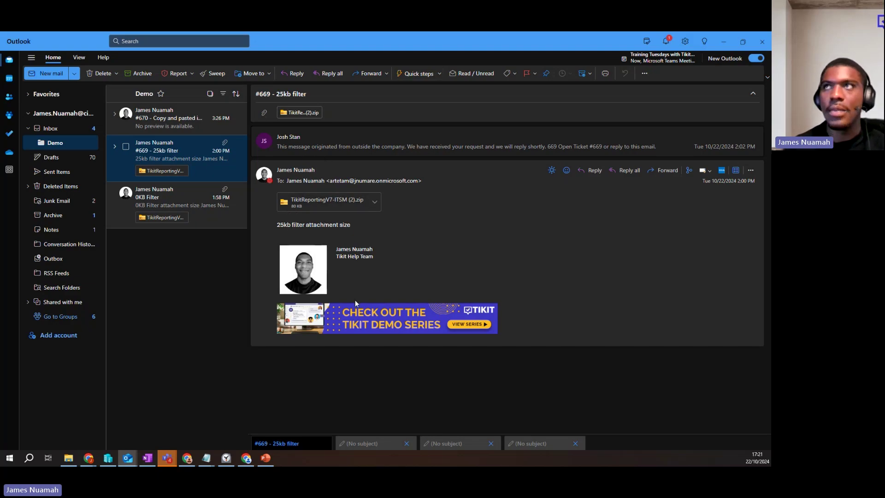
click(724, 42)
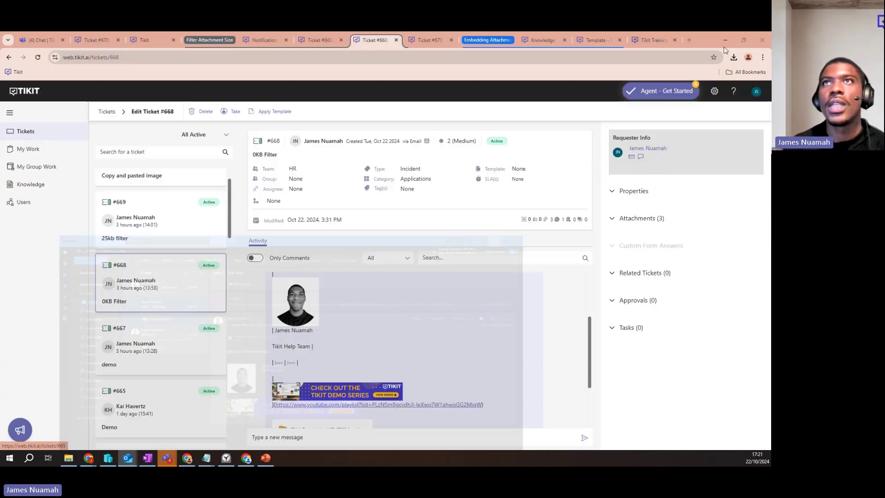
Step: Open ticket #669 '25kb filter' and expand, then collapse, its two attachments
click(423, 41)
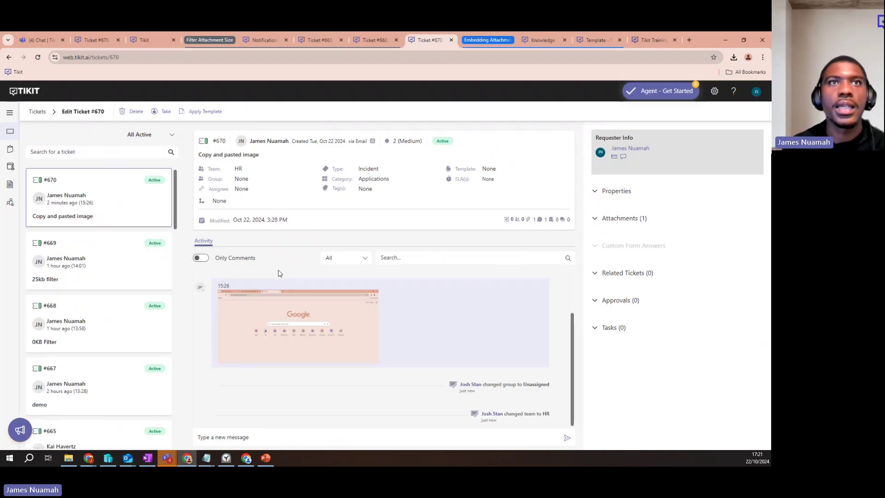
click(166, 253)
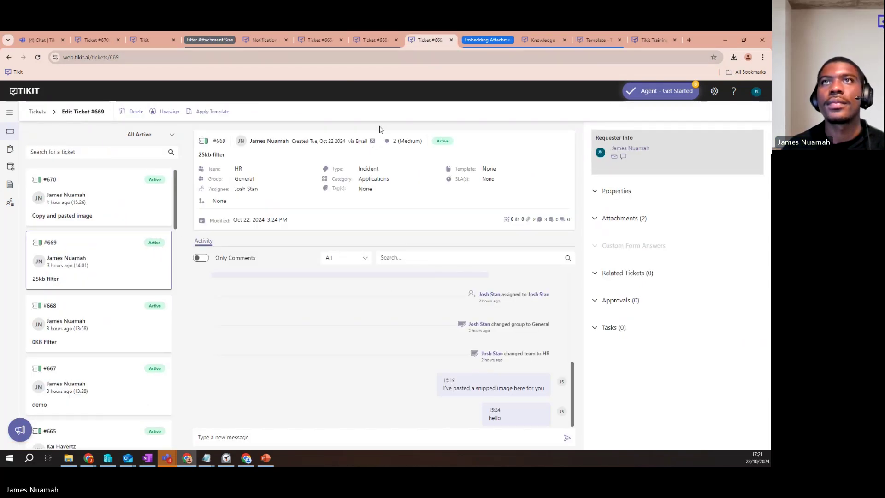
scroll(413, 329, up, 3)
scroll(413, 329, up, 2)
scroll(350, 341, down, 1)
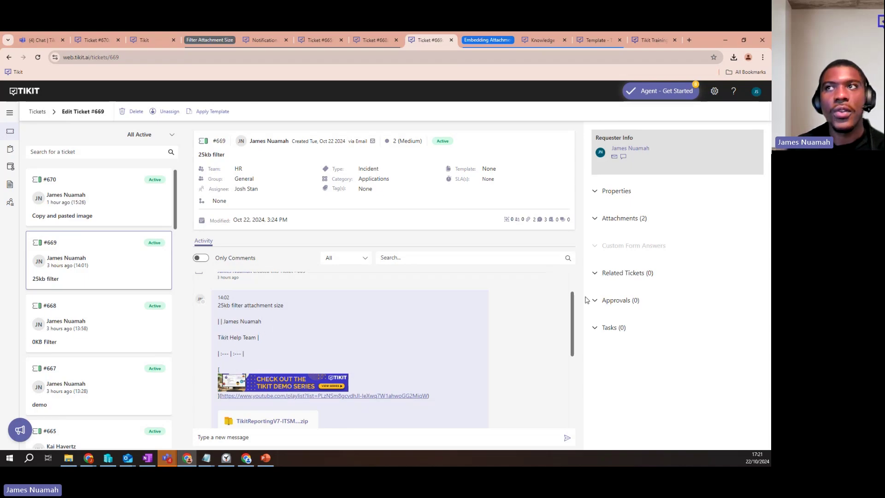
click(609, 221)
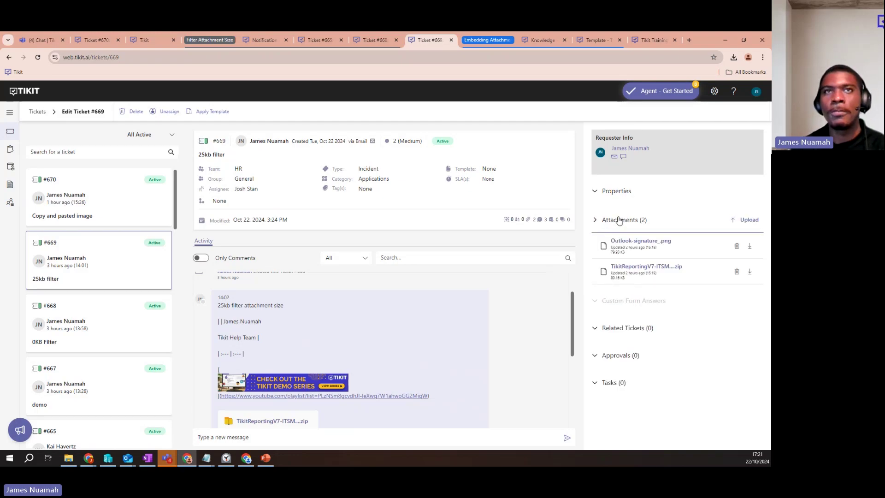
click(619, 220)
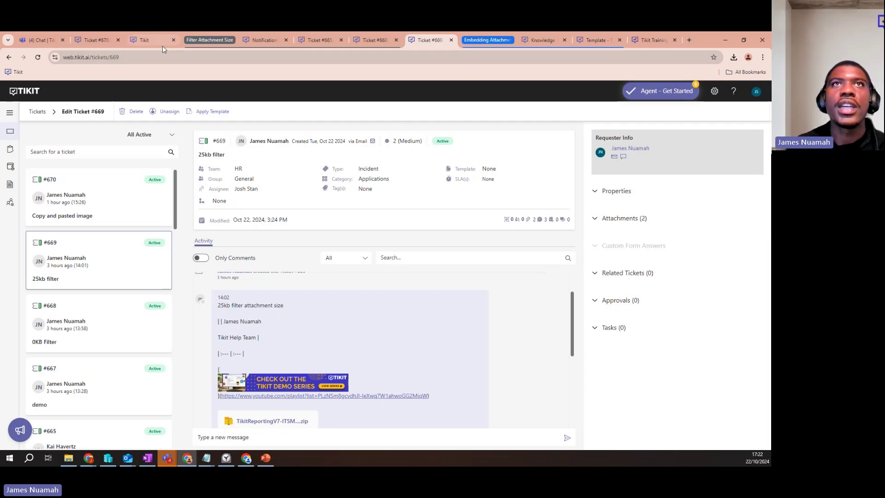
Step: Open the Hello knowledge entry to show its 'Hello! How can I help?' response and smiley image
click(527, 41)
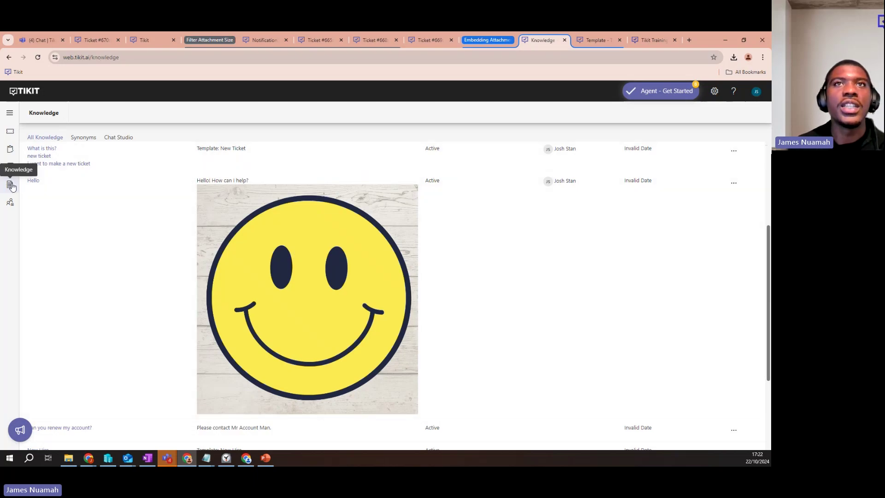
click(34, 181)
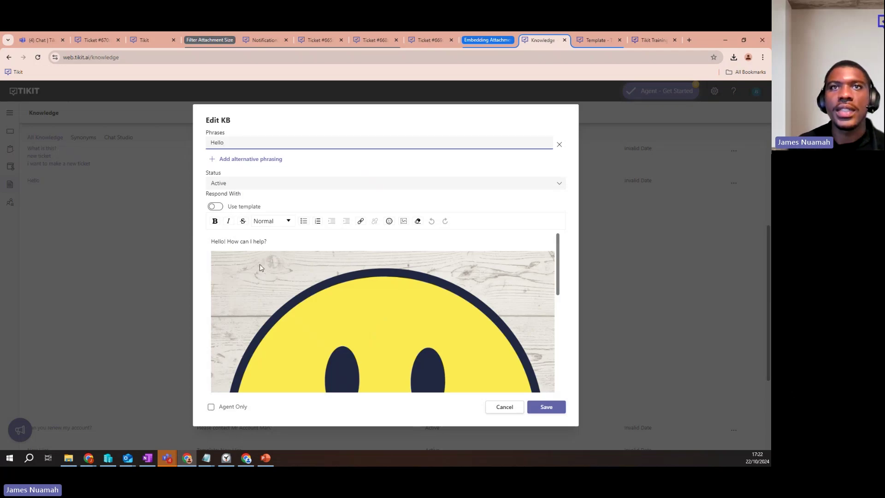
scroll(277, 272, down, 3)
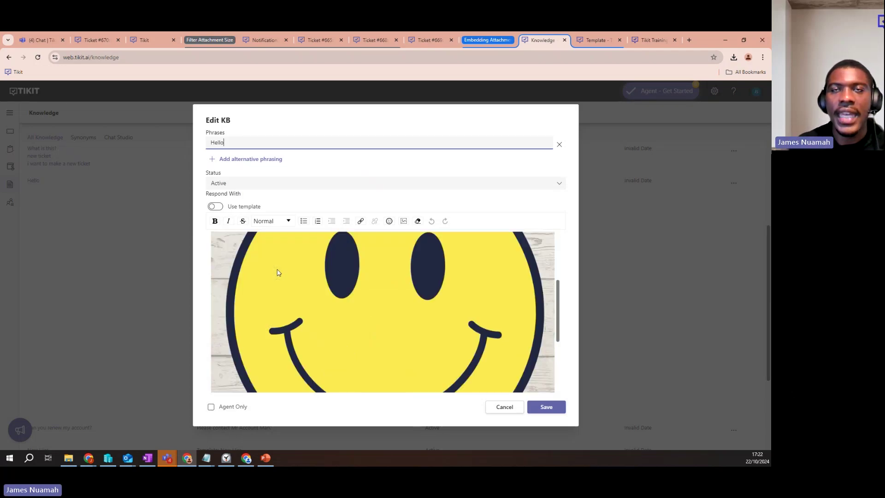
scroll(279, 262, up, 3)
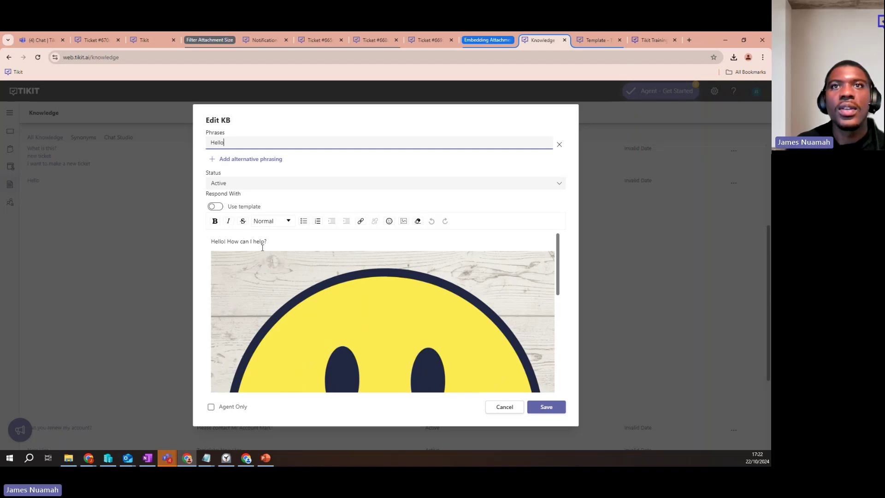
scroll(320, 257, down, 3)
scroll(377, 256, up, 3)
Step: Show the image insert popup for the response, then dismiss it without adding an image
click(403, 222)
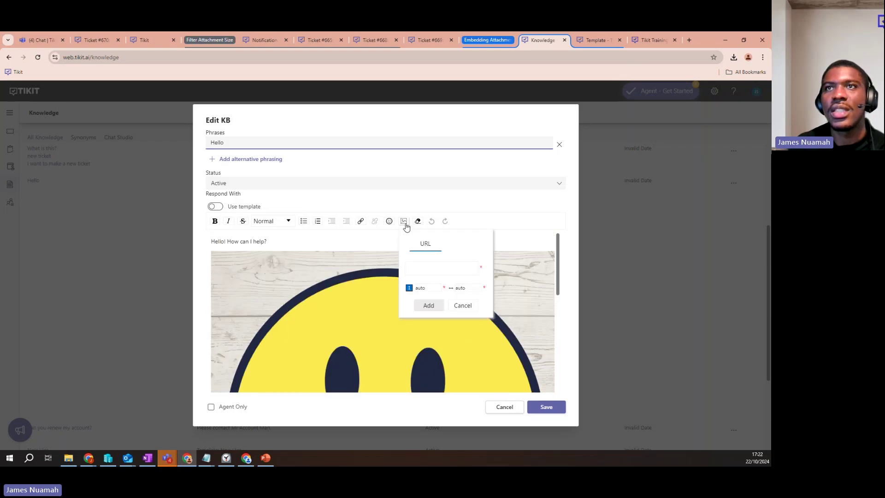
click(419, 268)
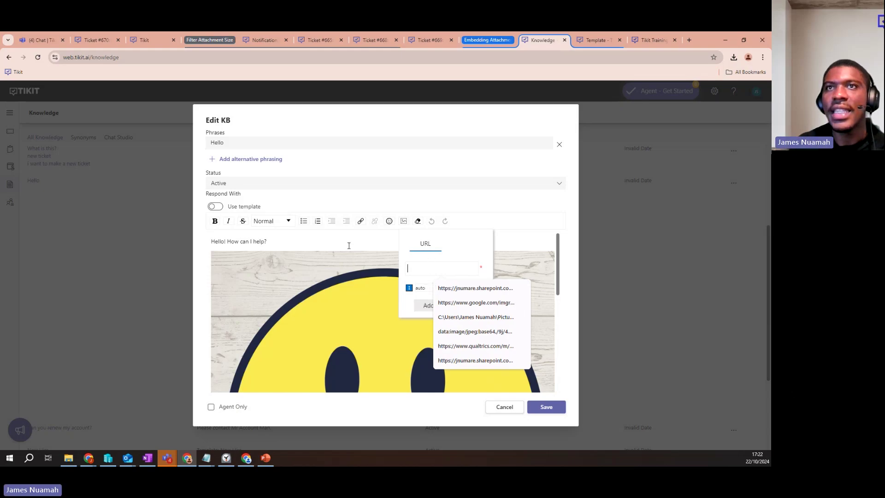
key(Escape)
scroll(306, 306, down, 5)
scroll(305, 306, up, 5)
scroll(310, 300, down, 2)
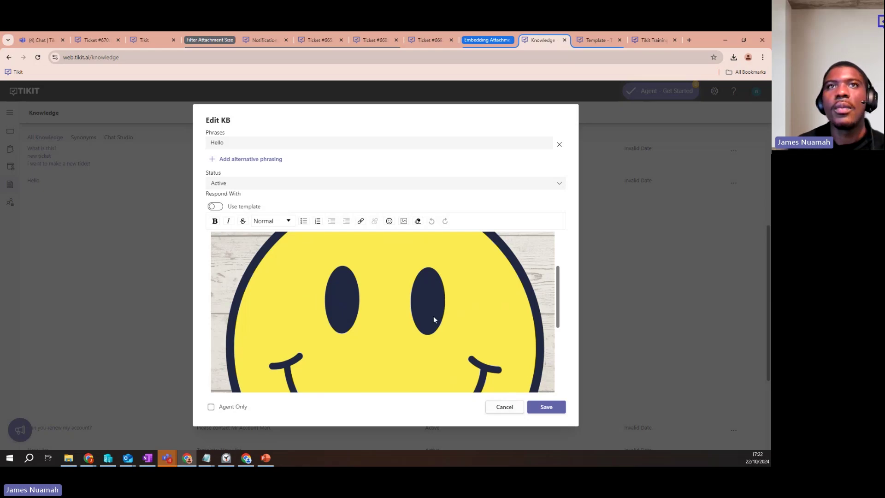
scroll(350, 276, up, 2)
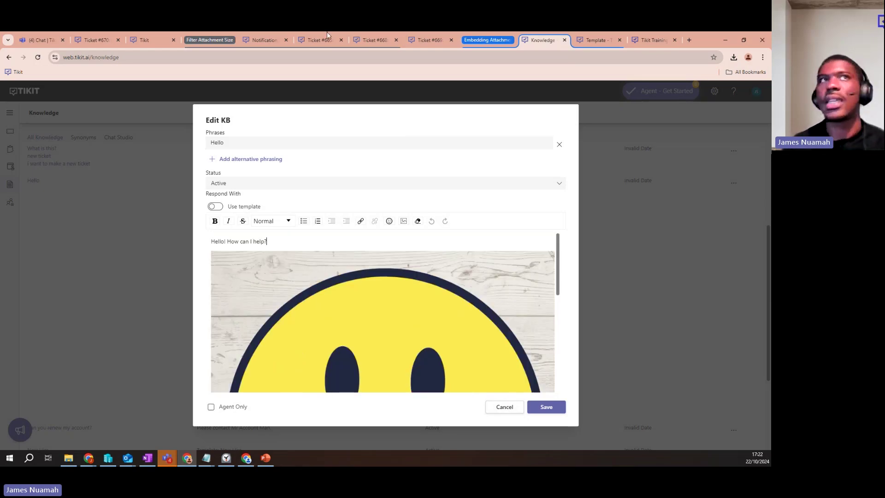
Step: Close the Hello knowledge entry editor without saving
click(24, 37)
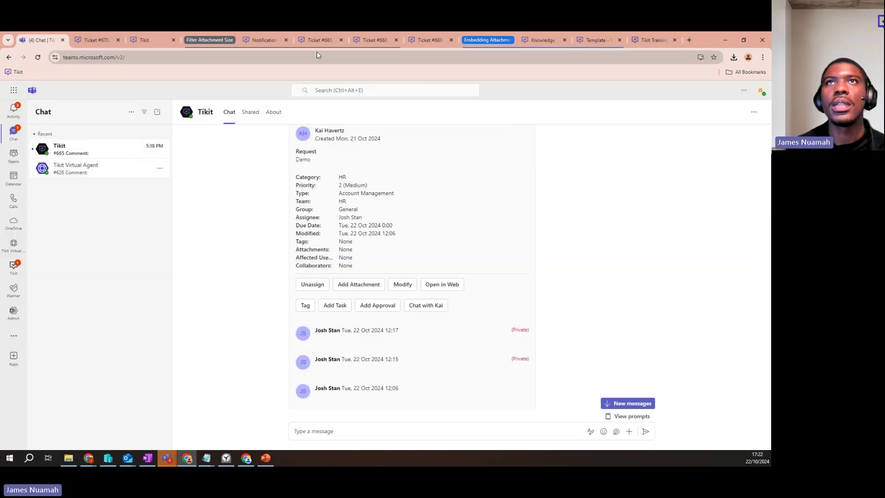
click(540, 40)
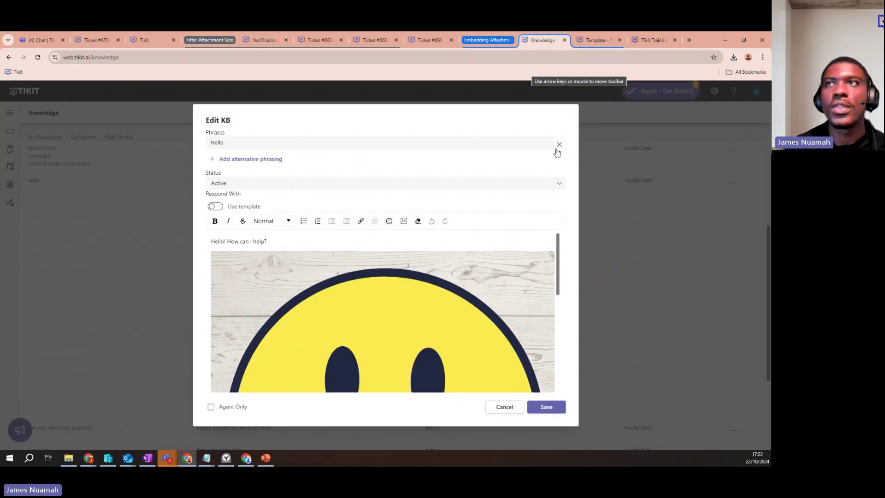
click(507, 407)
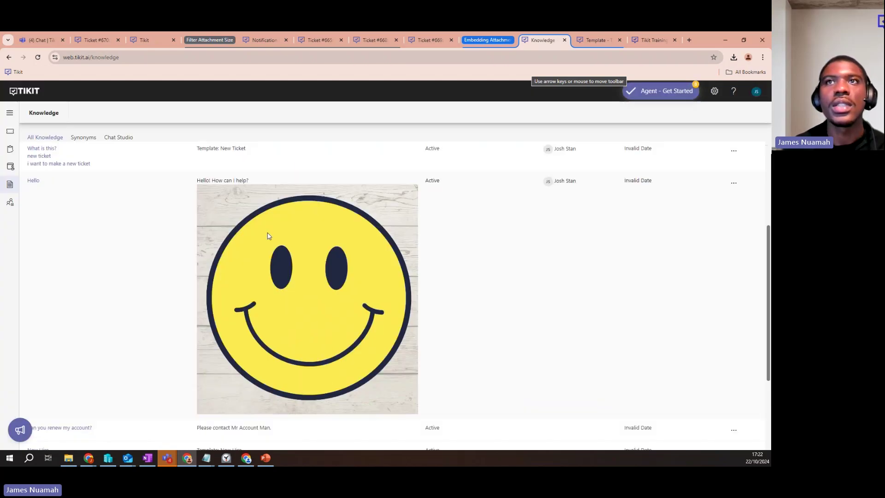
Step: Send 'hello' to the Tikit Virtual Agent in the Teams chat
click(53, 36)
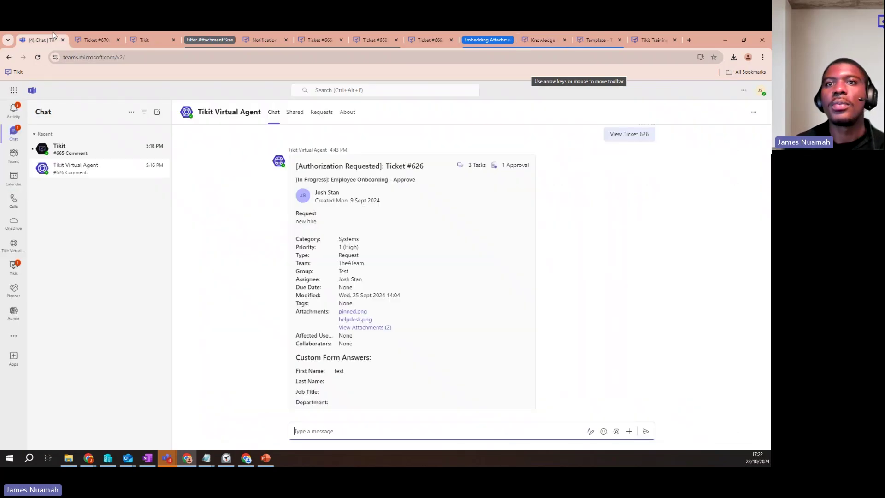
text(hello)
key(Return)
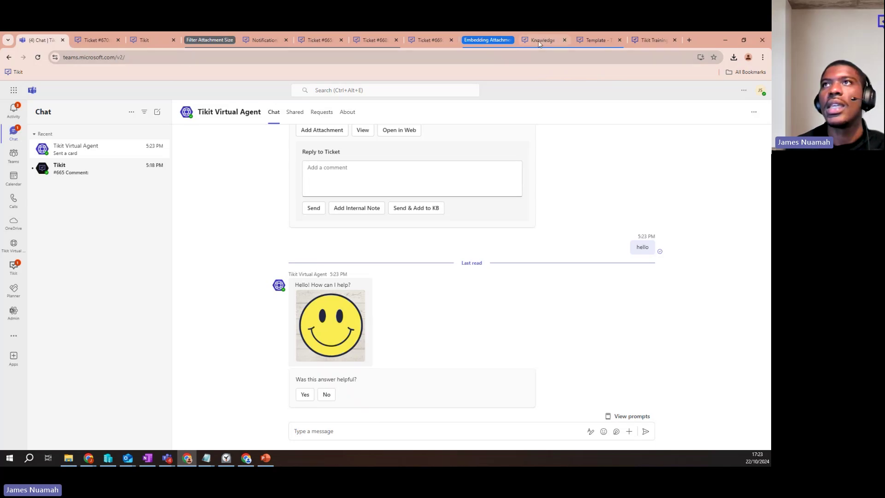
Step: In the New Hire template, inspect the smiley Image element's URL and file name
click(594, 40)
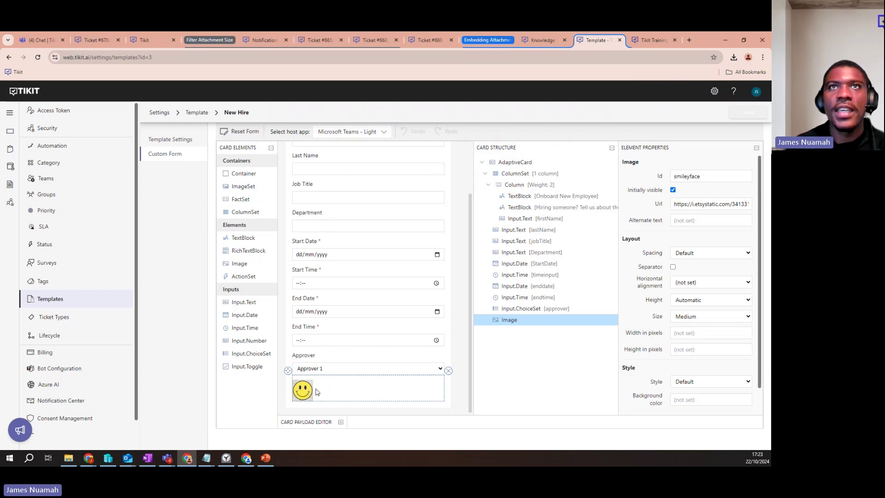
click(679, 204)
drag(679, 204, 747, 209)
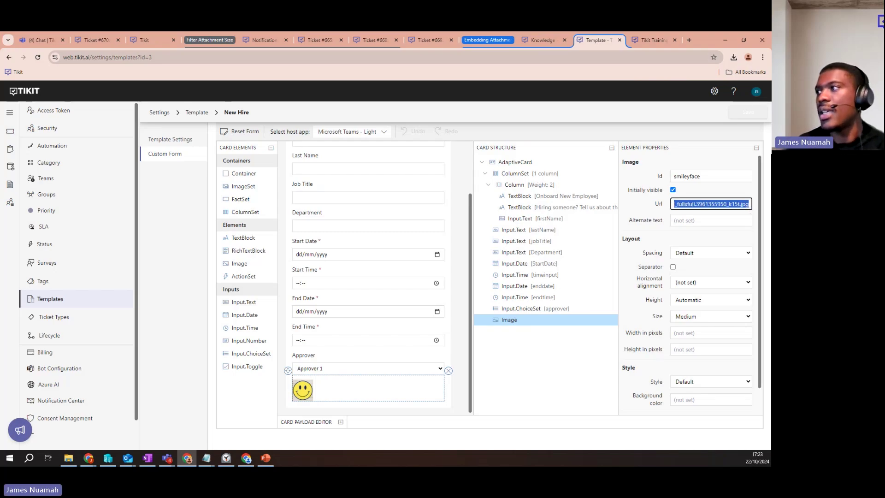
click(736, 203)
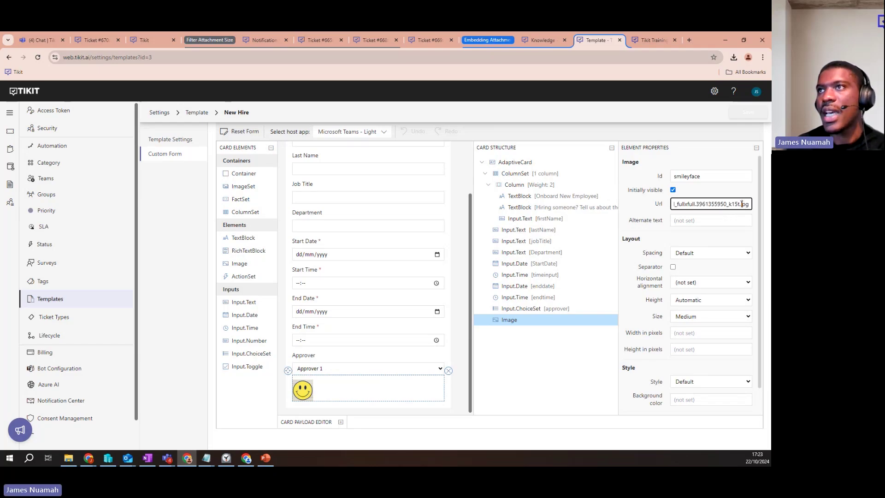
drag(741, 203, 728, 203)
key(ctrl+a)
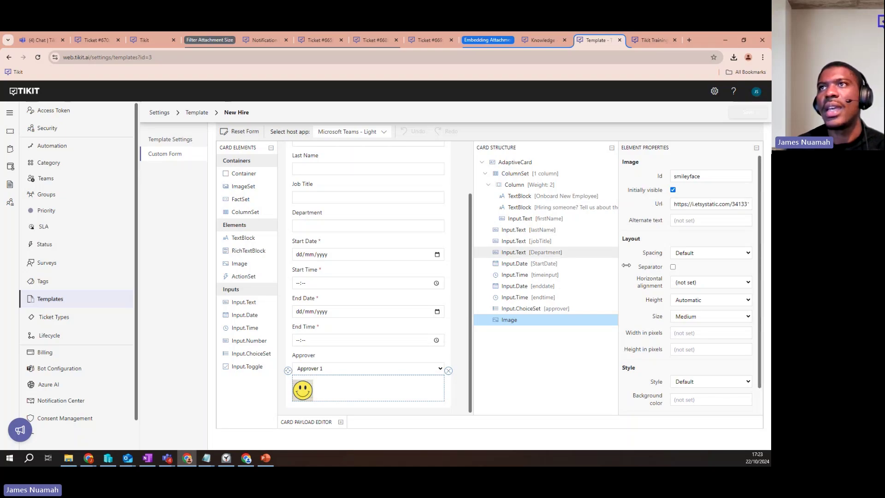
scroll(687, 259, down, 1)
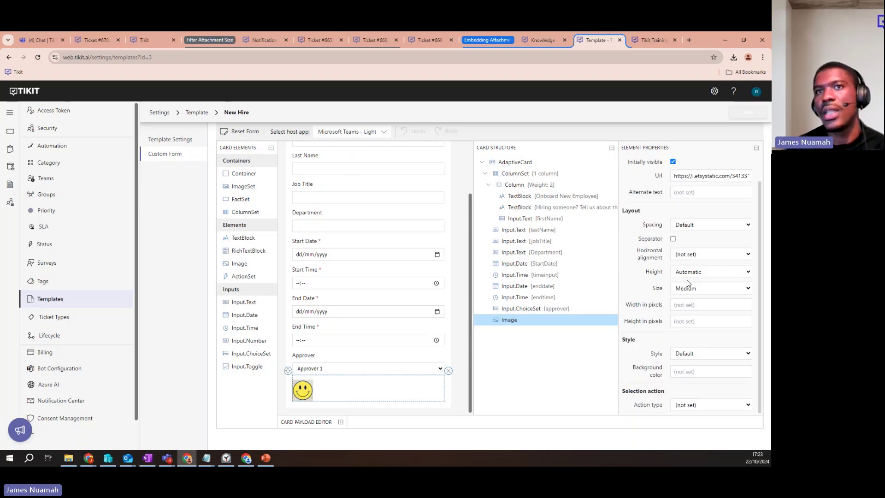
Step: Try image size Large, then return it to Medium, keeping height automatic and alignment unchanged
click(695, 288)
click(684, 344)
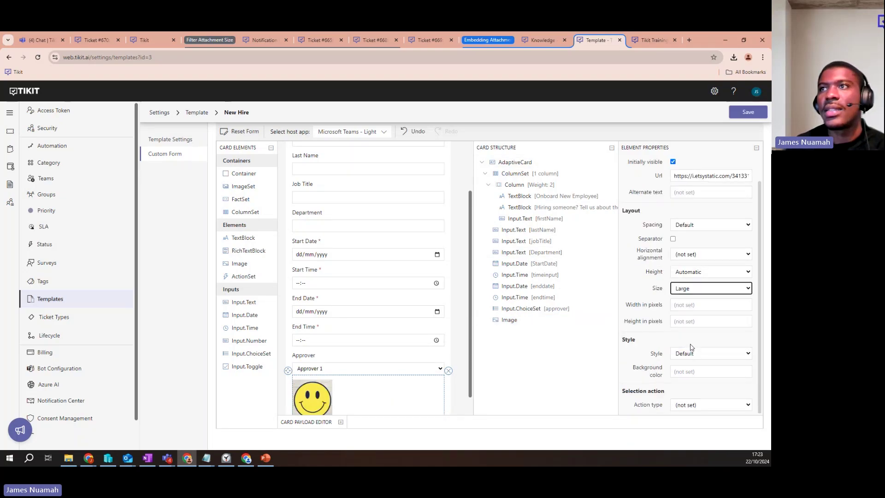
click(691, 289)
click(687, 333)
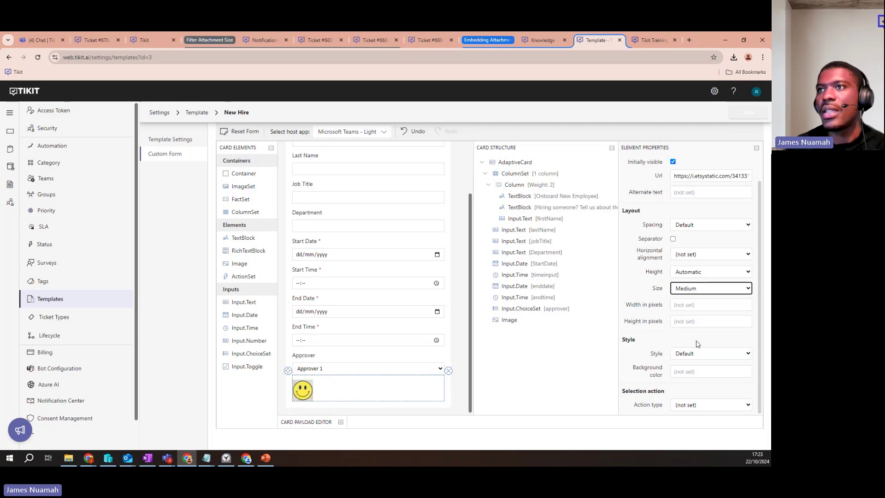
click(696, 273)
click(696, 278)
click(699, 255)
click(700, 255)
Step: Try the Person image style, then restore the smiley image style to Default
click(695, 353)
click(692, 377)
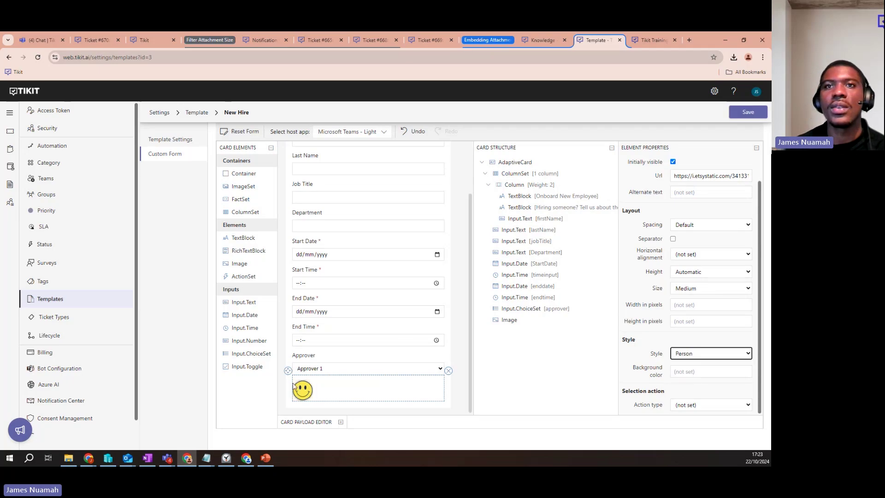
click(696, 359)
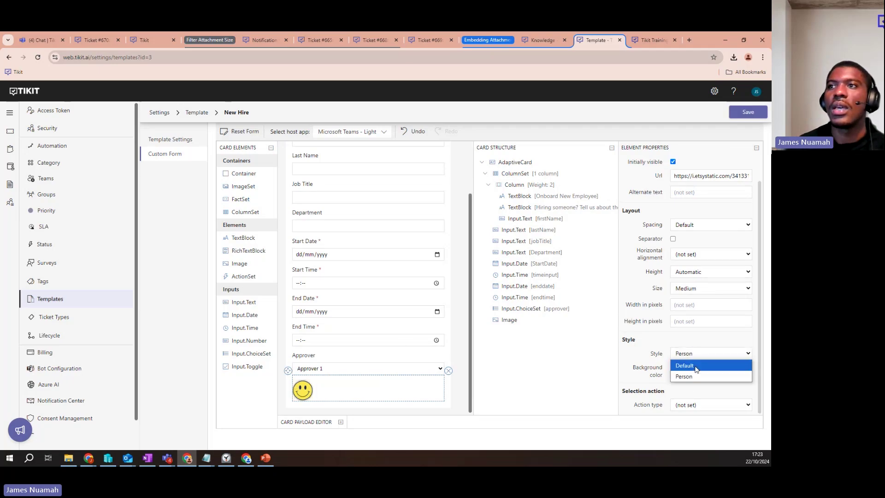
click(695, 367)
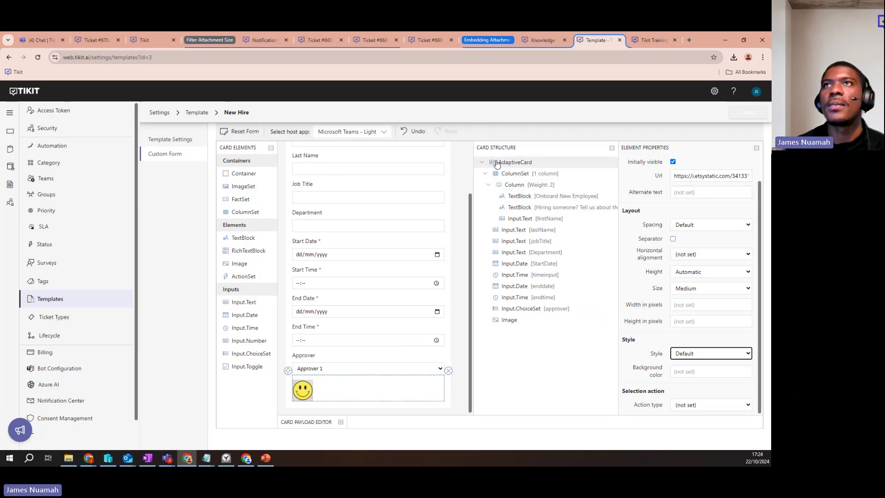
click(539, 40)
Step: Send 'new hire' to the virtual agent and scroll to the Onboard New Employee form's smiley image
scroll(128, 225, down, 3)
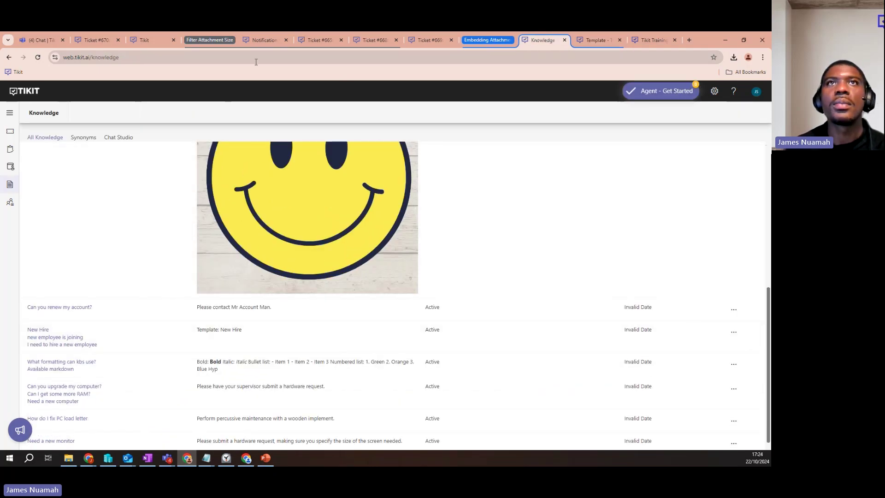
click(53, 42)
click(361, 425)
text(new hire)
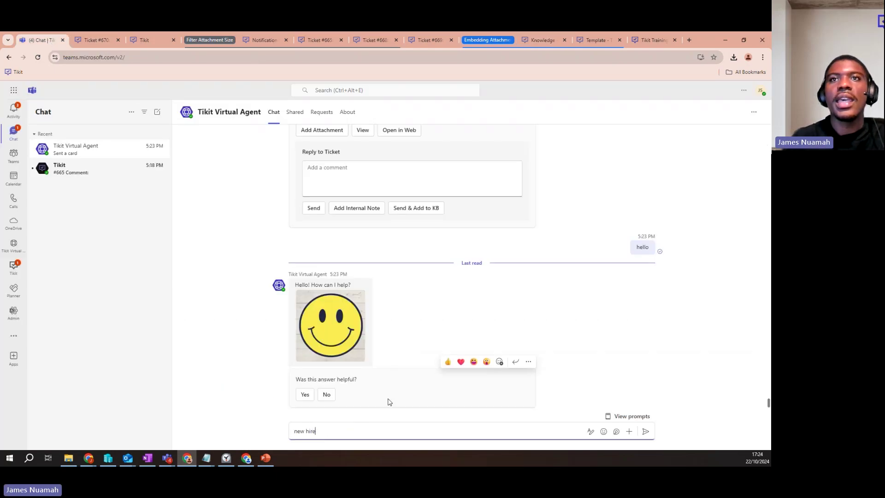
key(Return)
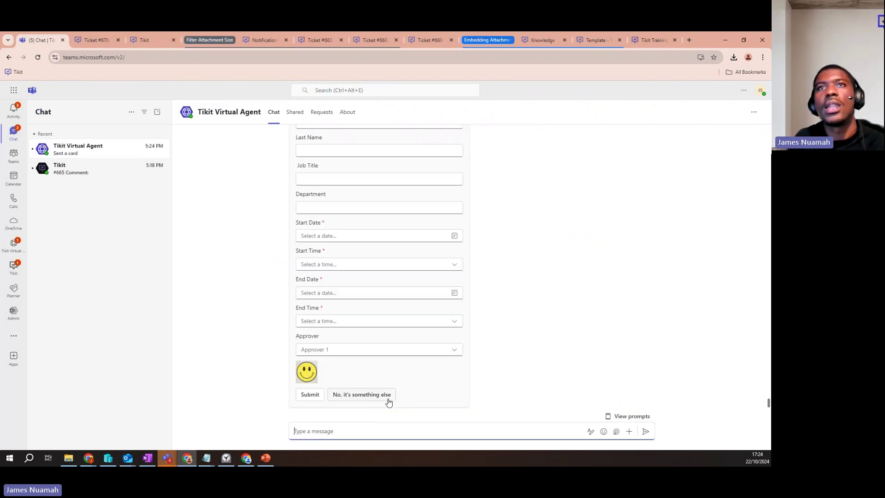
scroll(387, 323, up, 5)
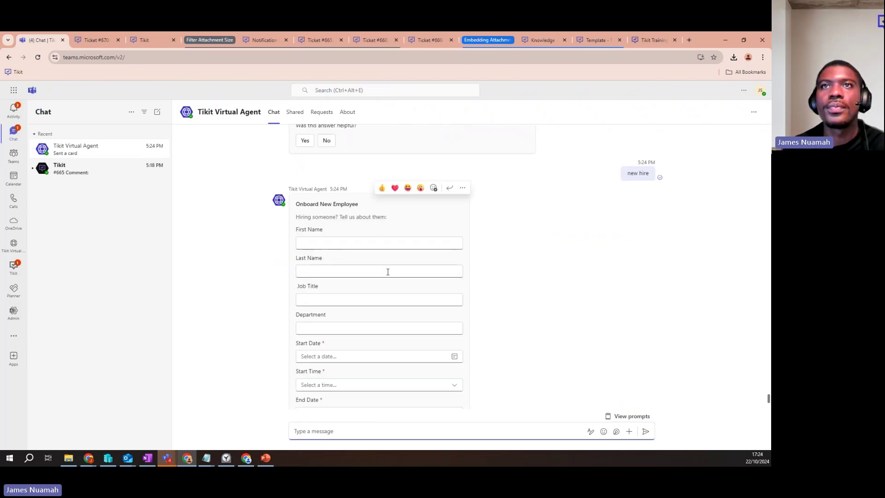
scroll(382, 285, down, 5)
scroll(327, 318, up, 3)
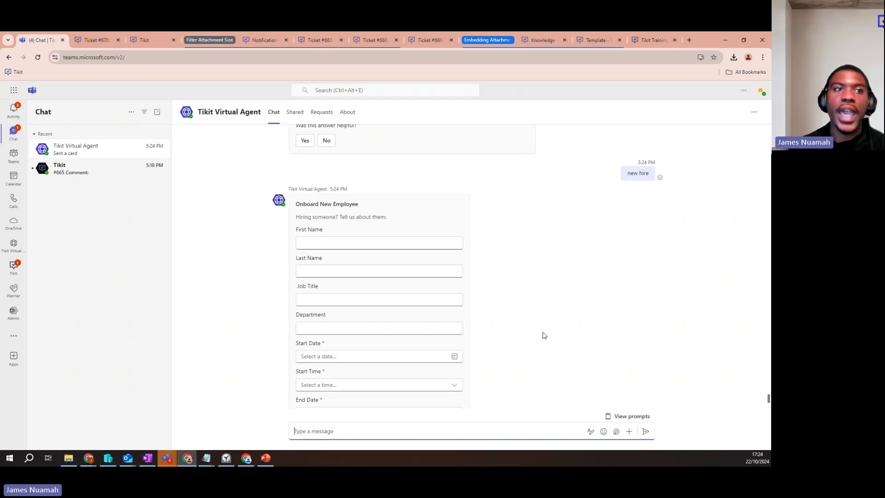
scroll(538, 333, down, 3)
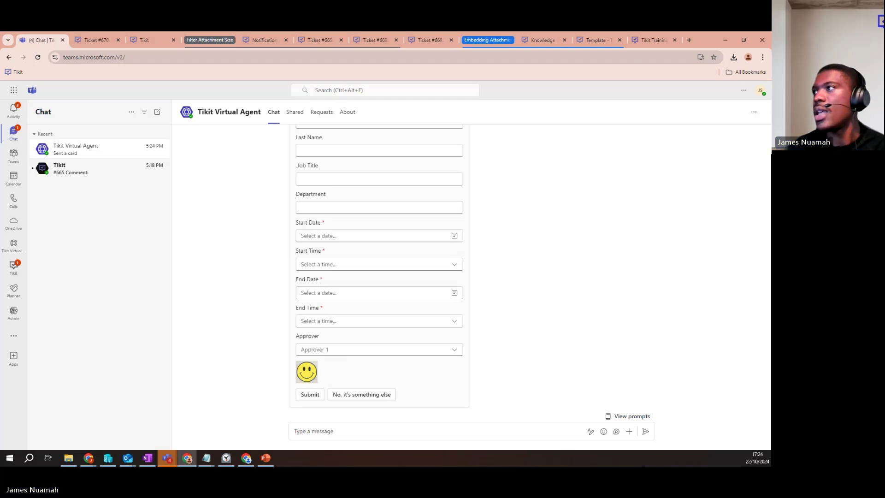
Step: Switch from Teams to PowerPoint to present the closing Questions? slide
key(alt+Tab)
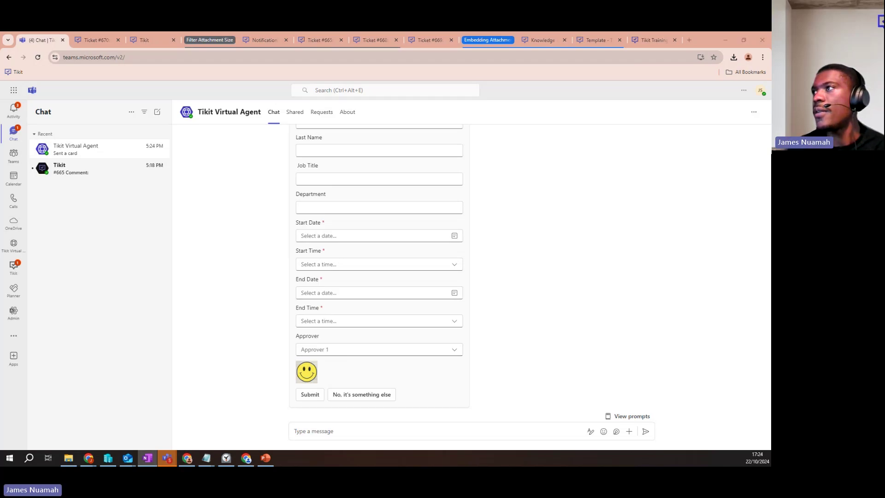